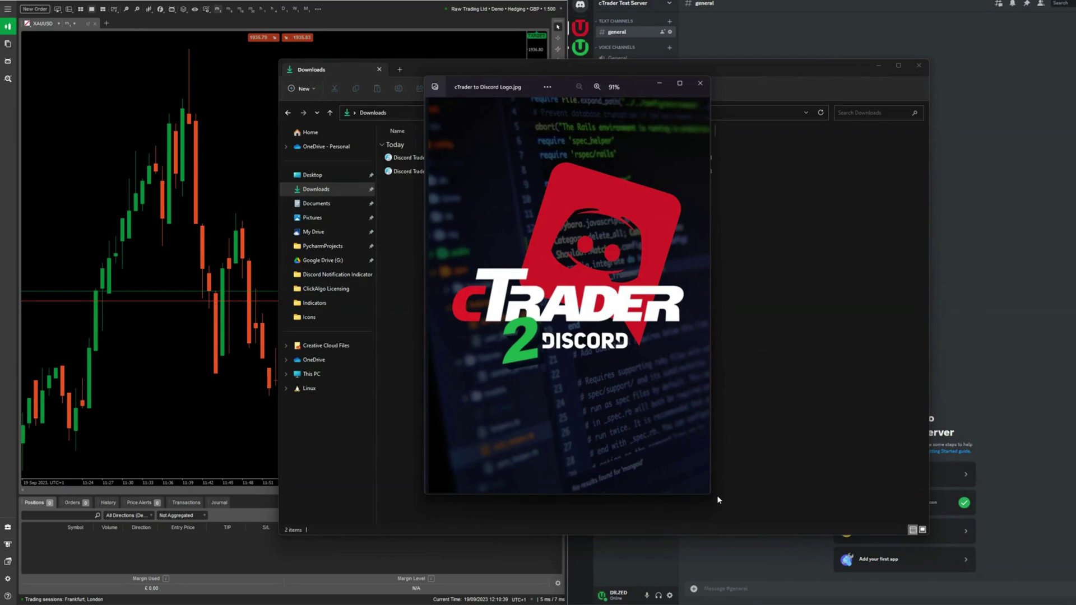
Install the Discord Trade Notification - Paid indicator from the Downloads folder, overwriting the existing version.
left_click(659, 83)
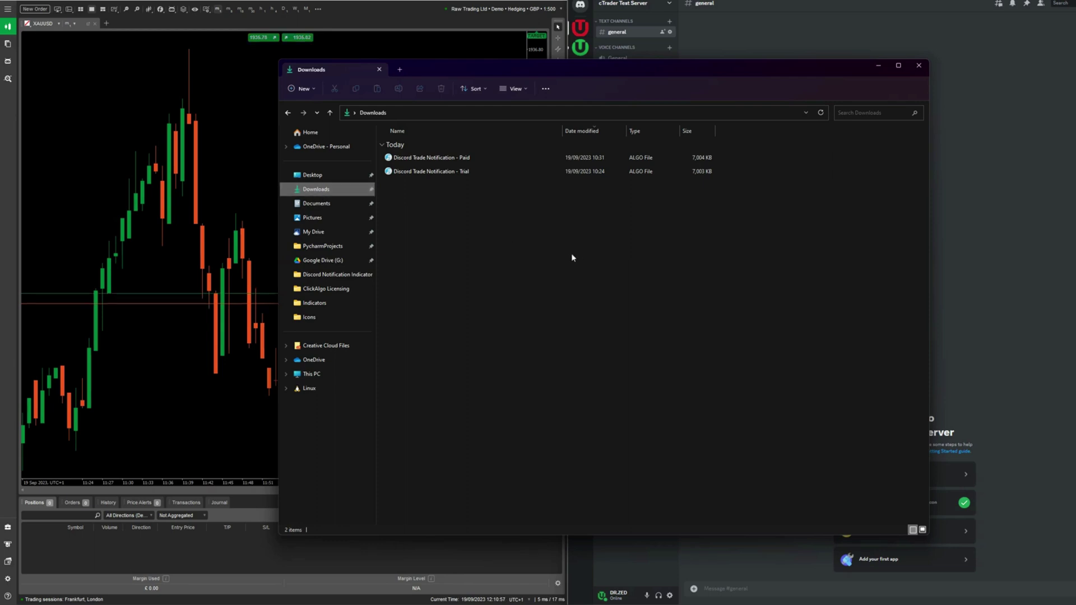
left_click(440, 173)
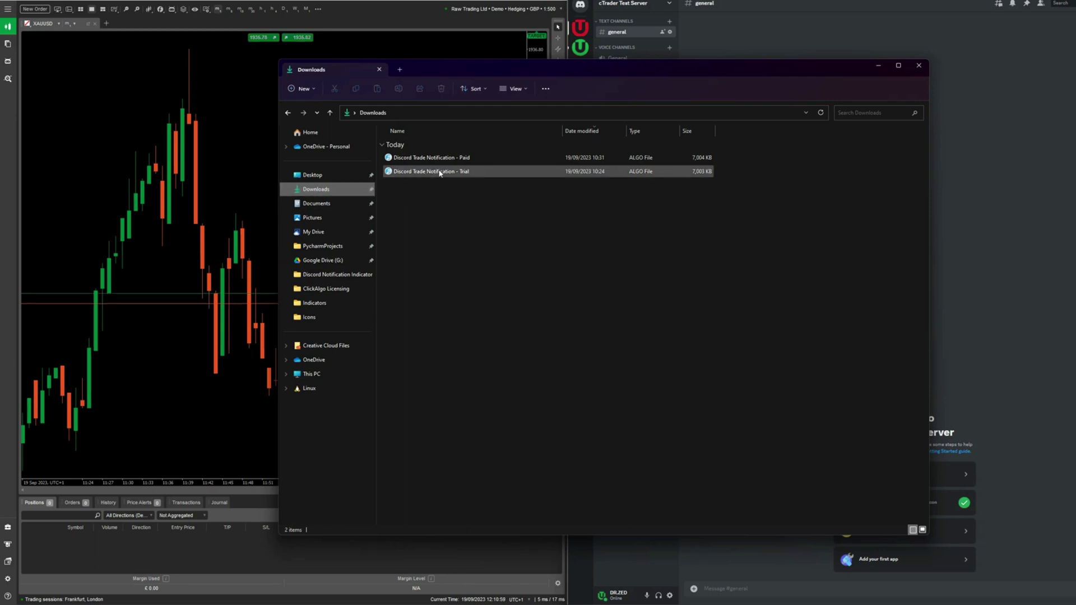
left_click(435, 161)
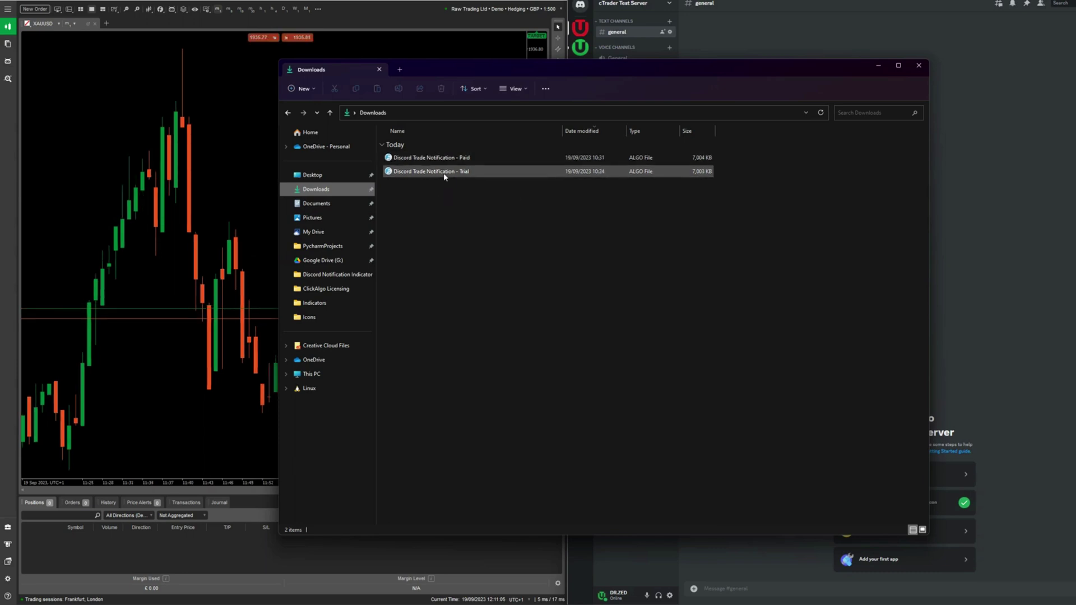
left_click(437, 160)
double_click(436, 160)
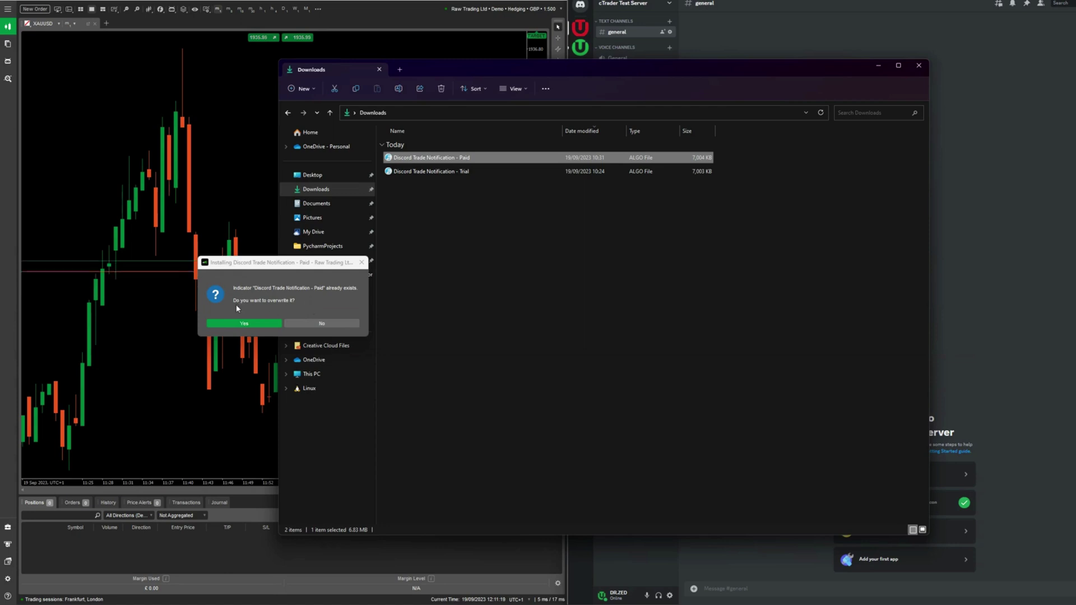
left_click(251, 324)
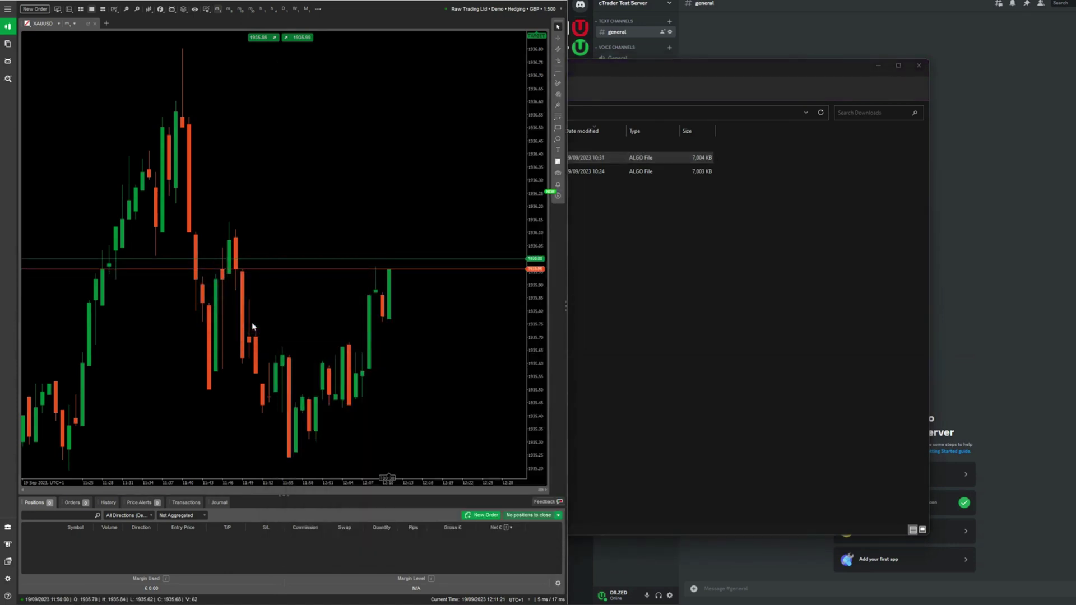
left_click(879, 68)
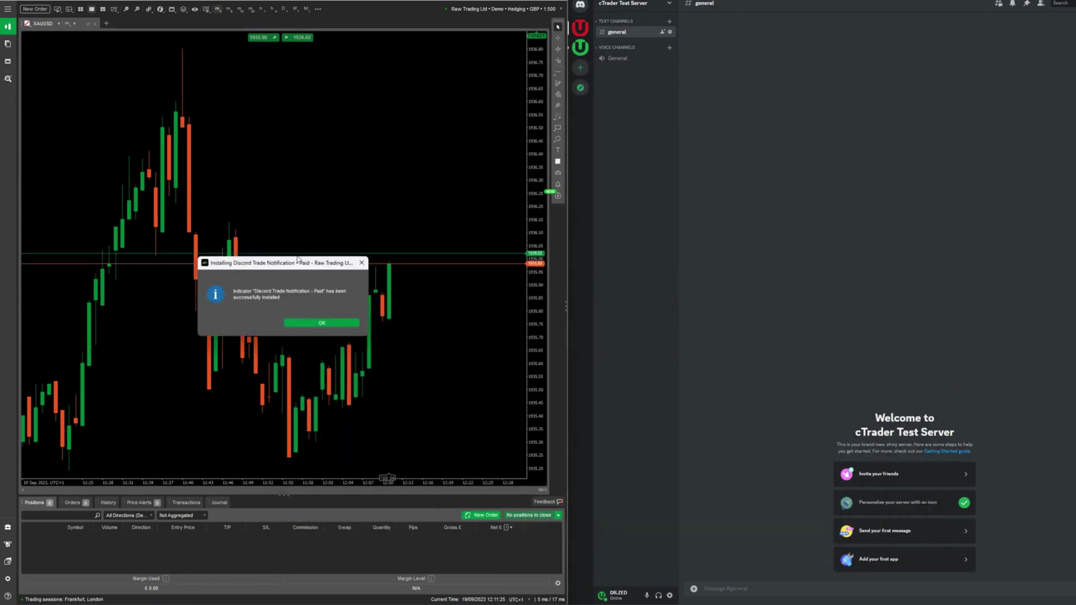
left_click(323, 324)
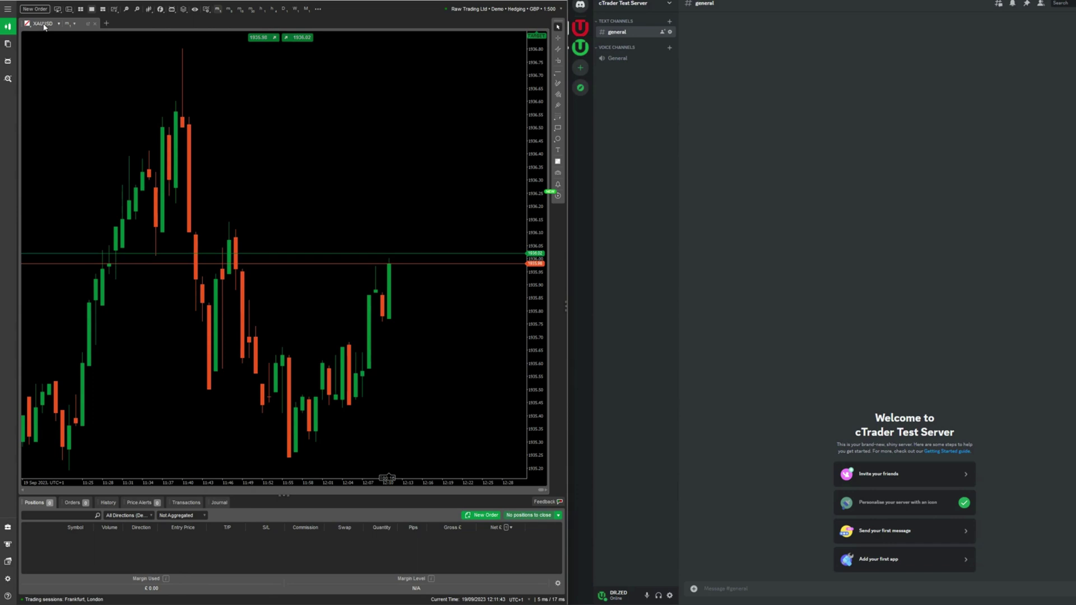
Examine the panel, Discord webhook URL and thumbnail URL settings of the custom Discord Trade Notification - Trial indicator without adding it.
left_click(160, 9)
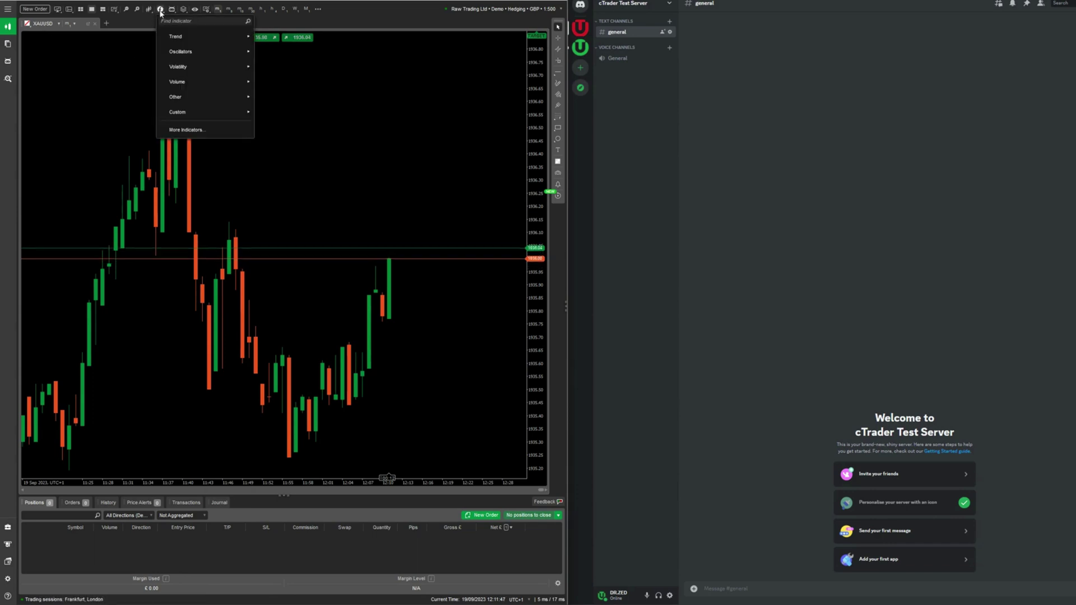
left_click(179, 21)
mouse_move(172, 112)
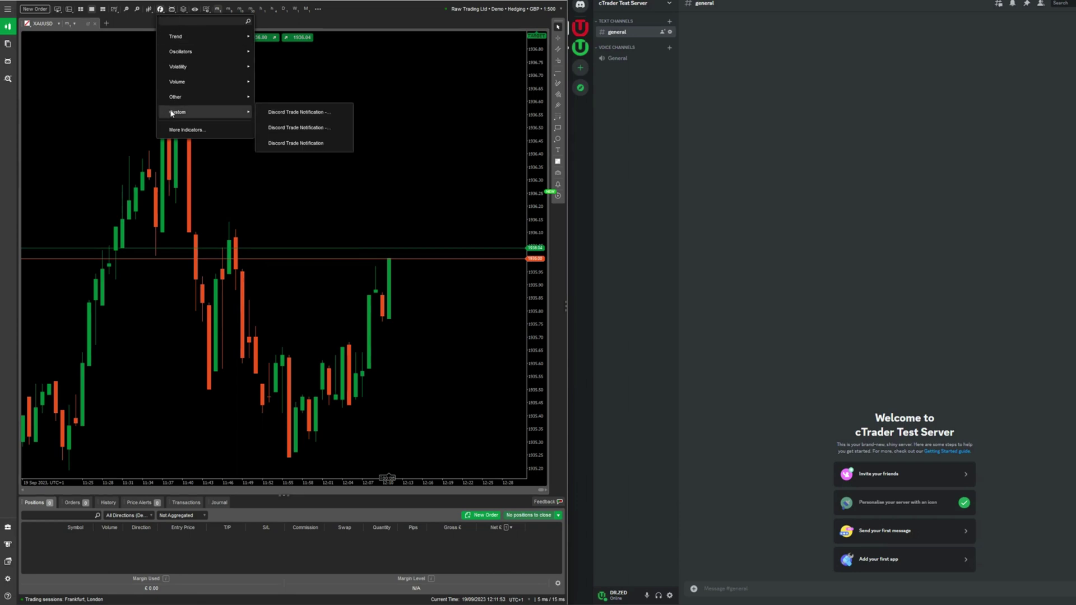
left_click(323, 115)
left_click_drag(584, 155, 312, 106)
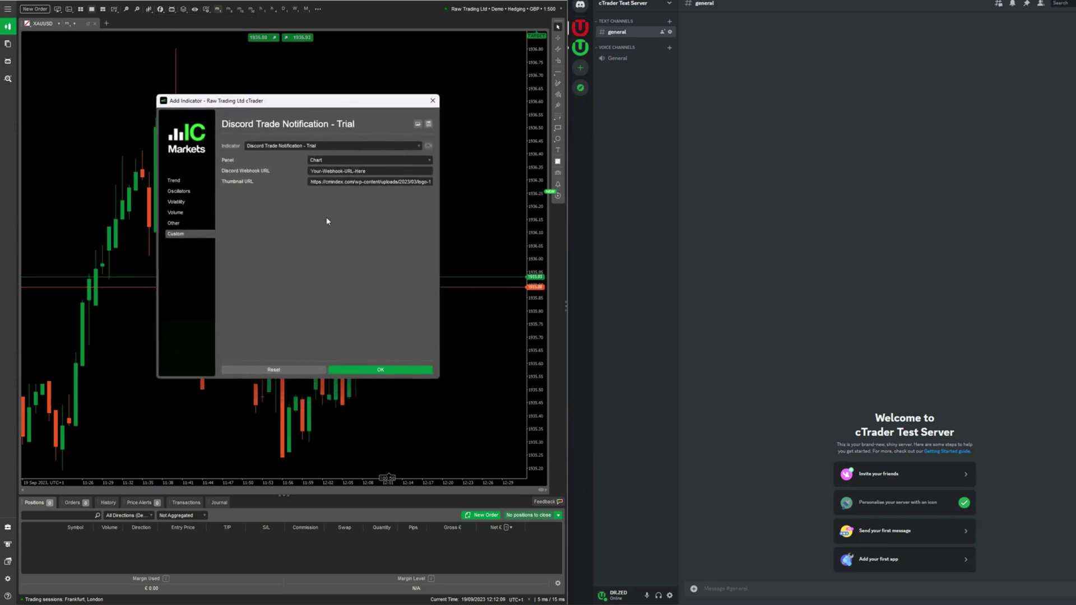
left_click(334, 161)
left_click(333, 171)
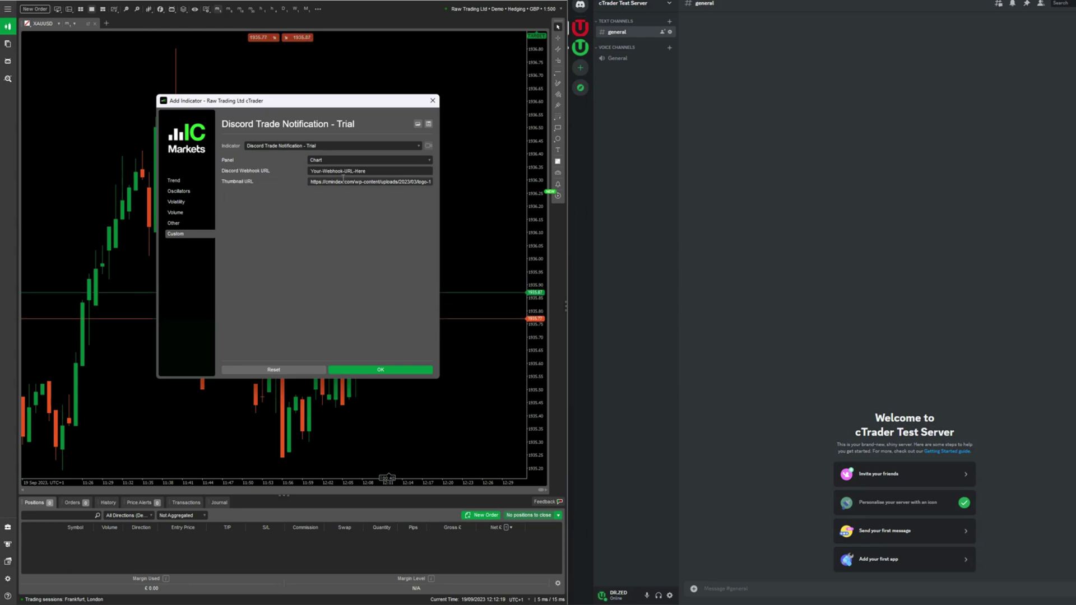
left_click_drag(390, 171, 303, 167)
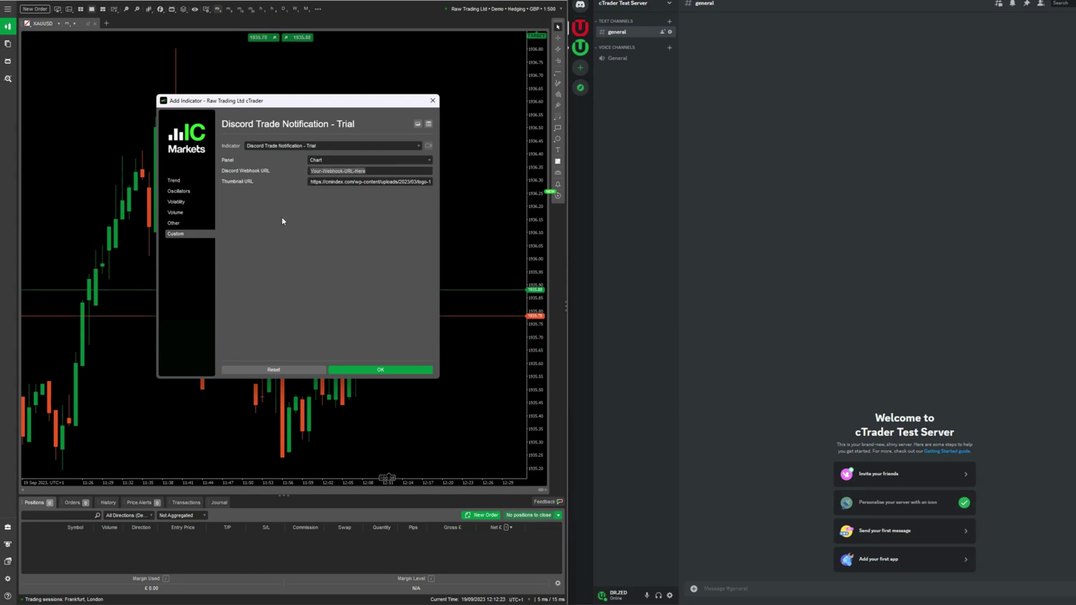
left_click(432, 100)
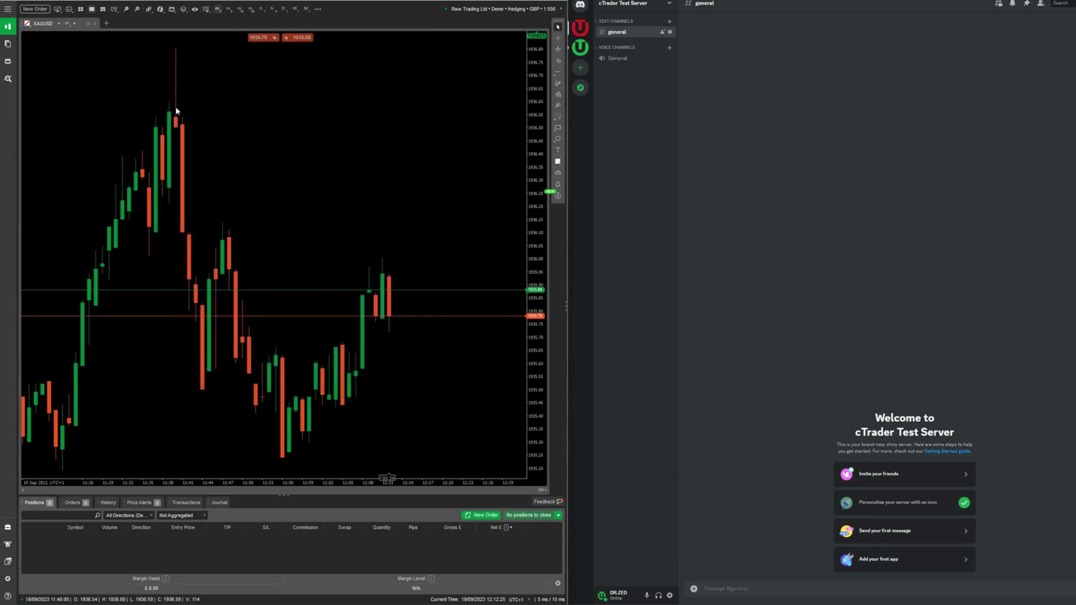
View the settings of the custom Discord Trade Notification indicator for the XAUUSD chart, without adding it.
left_click(172, 9)
left_click(161, 9)
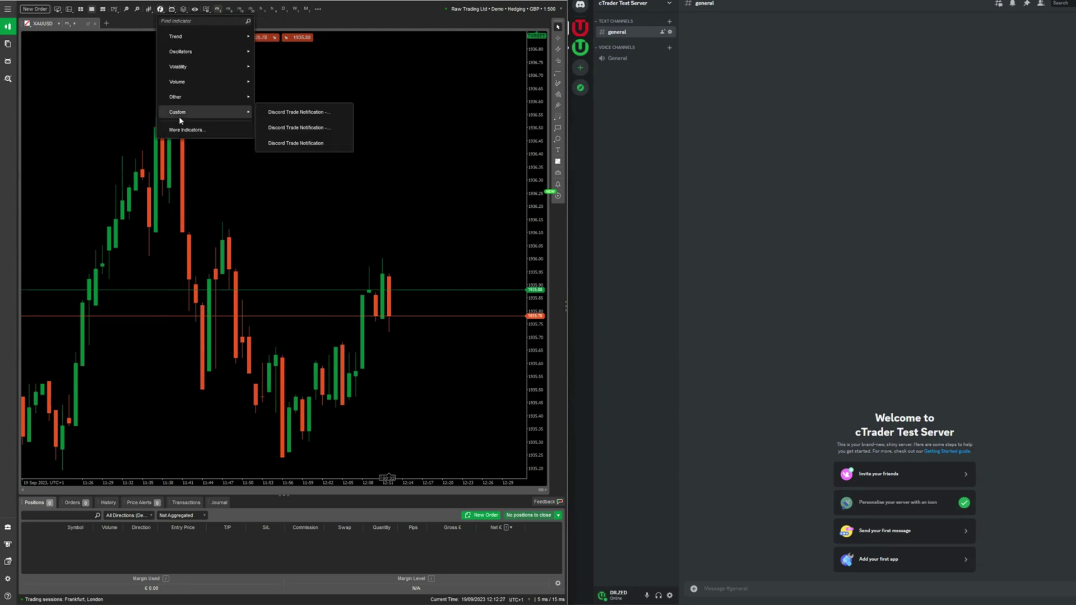
left_click(301, 143)
left_click_drag(544, 163, 207, 99)
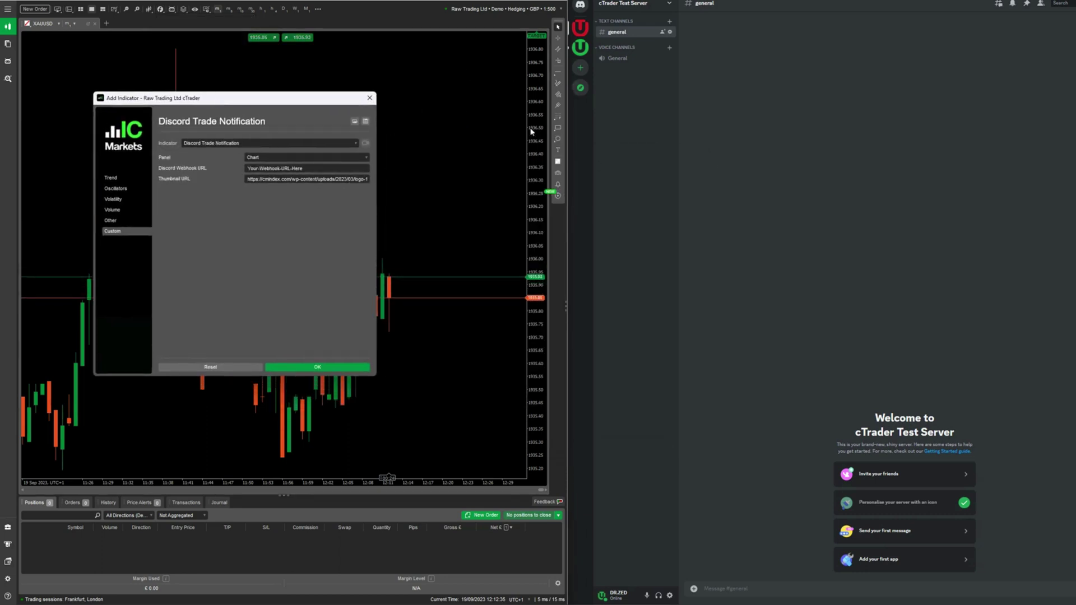
left_click(798, 155)
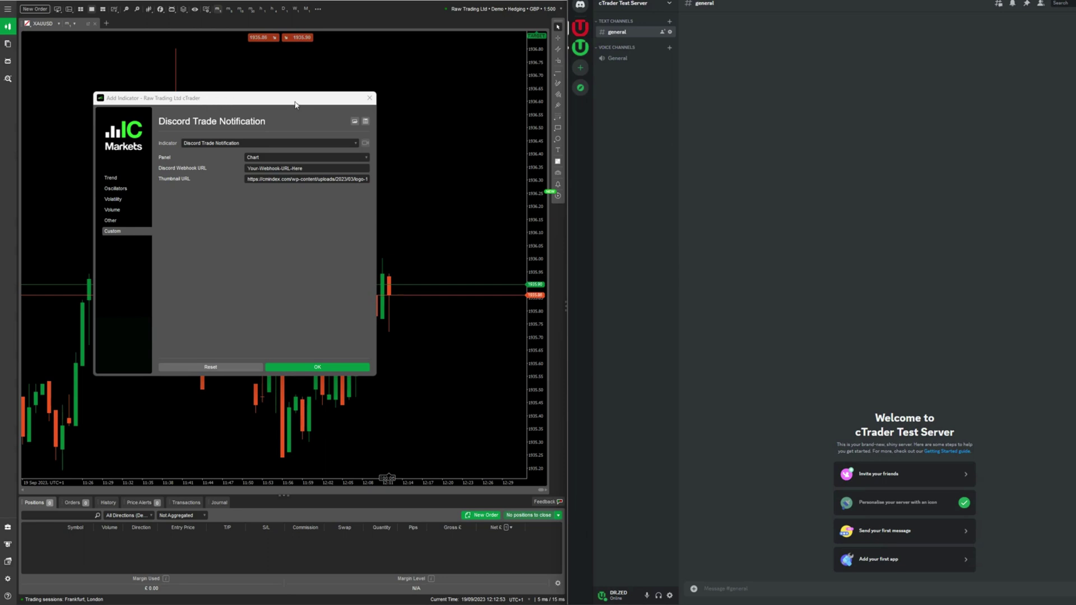
left_click(370, 99)
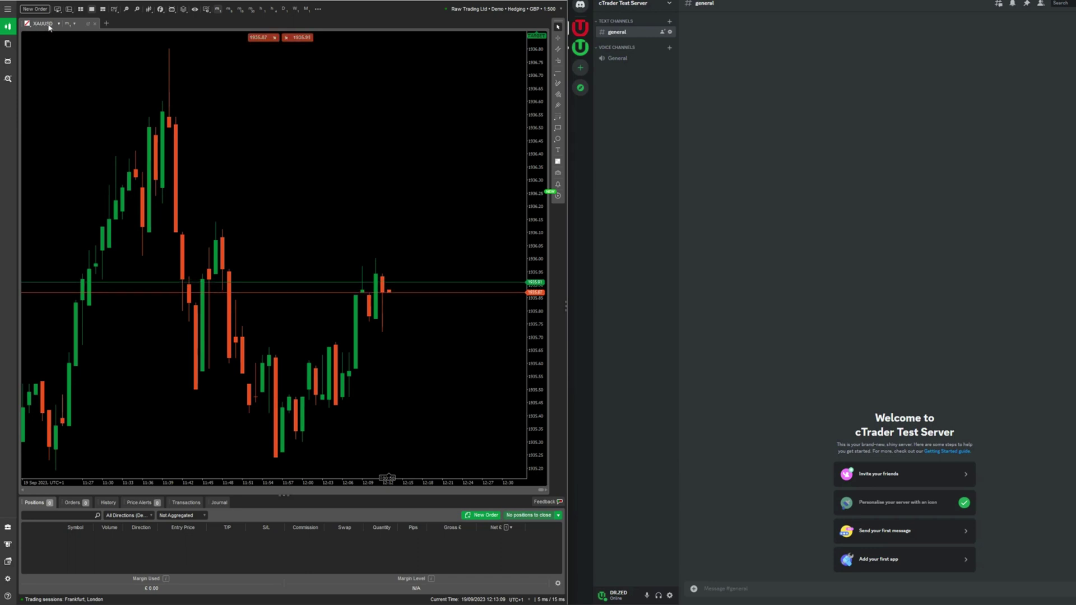
Open an additional chart for EURAUD and set its timeframe to 1 minute.
left_click(106, 24)
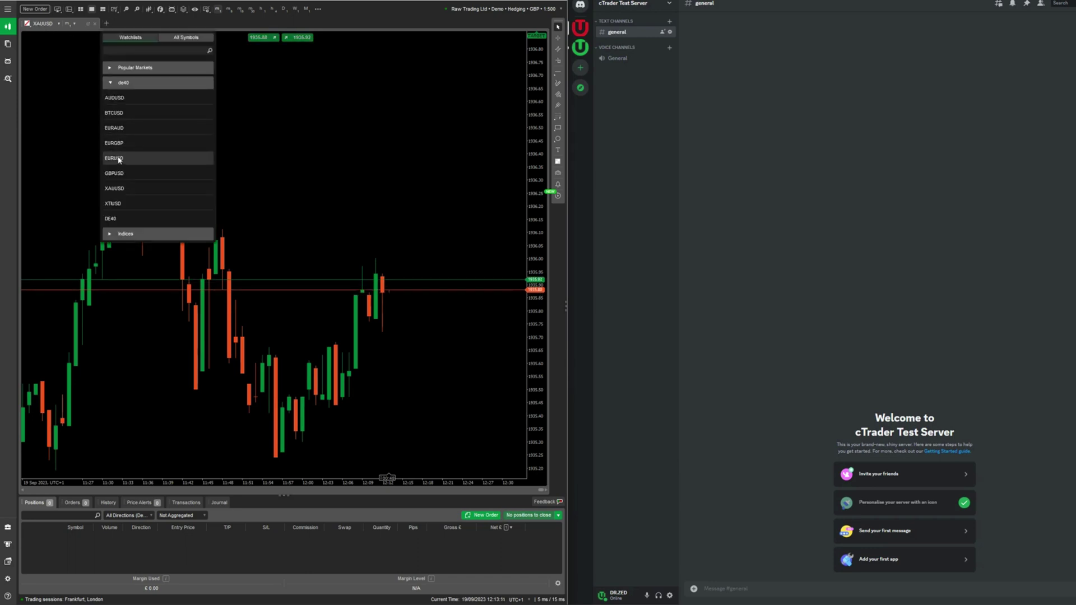
left_click(116, 128)
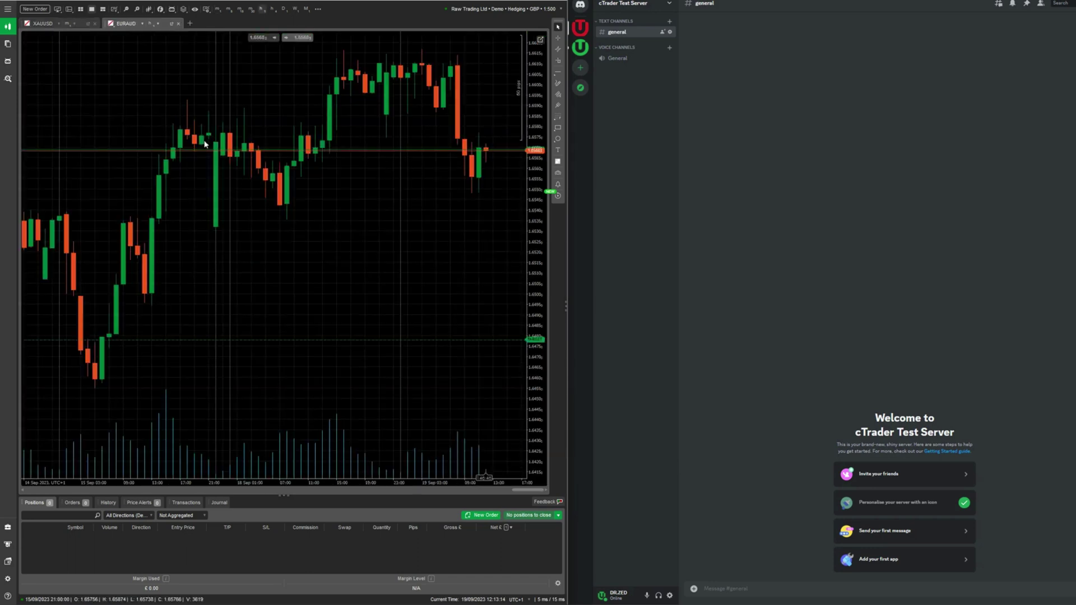
left_click(152, 23)
left_click(165, 45)
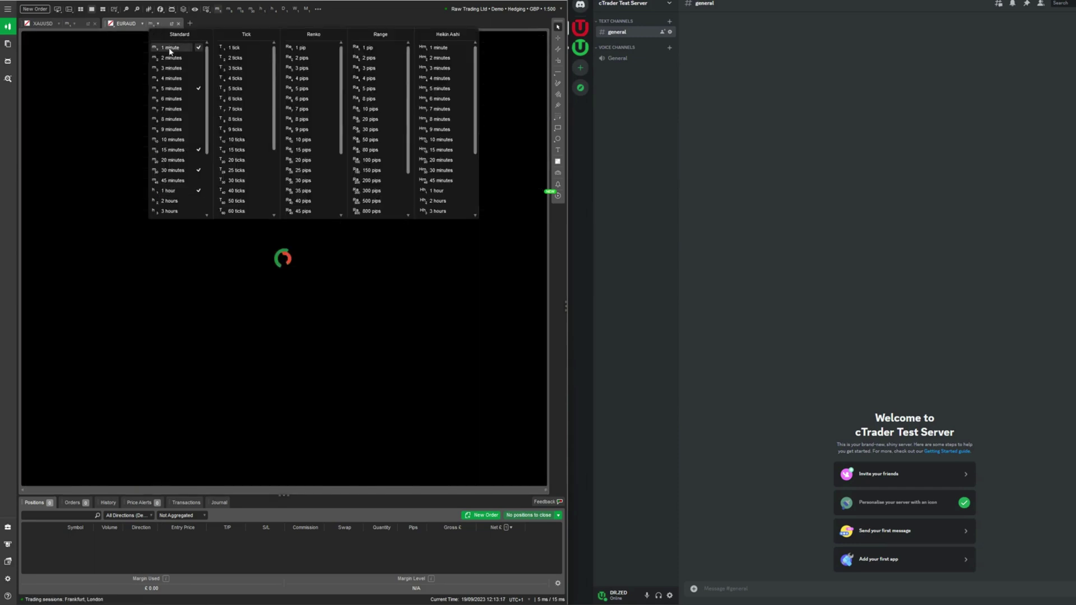
Look at the custom Discord Trade Notification indicator's settings for the EURAUD chart and close them without adding it.
left_click(160, 9)
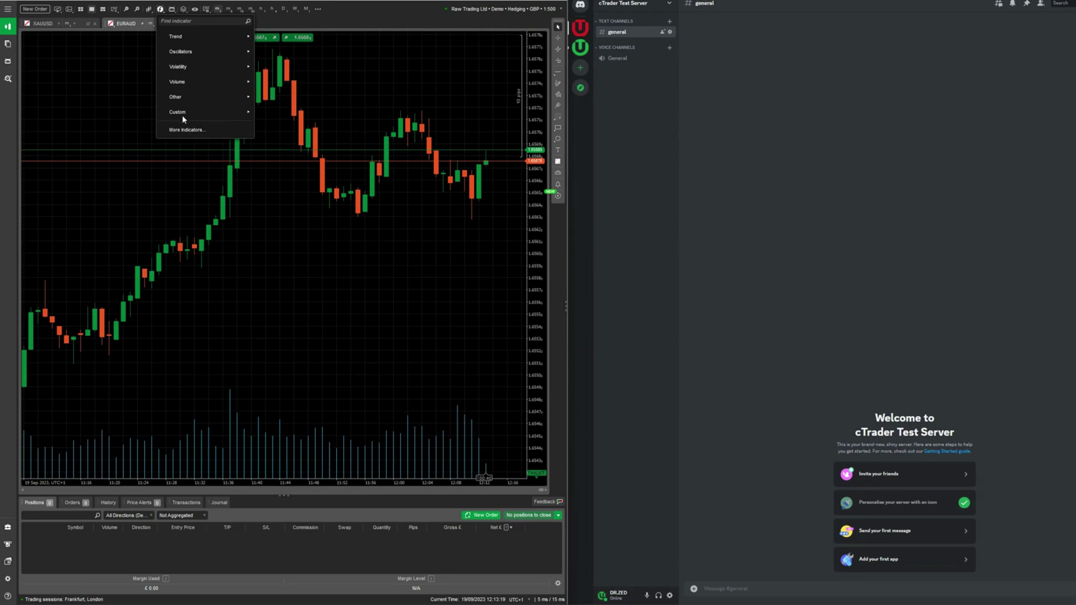
mouse_move(179, 112)
left_click(286, 144)
left_click_drag(590, 186, 271, 165)
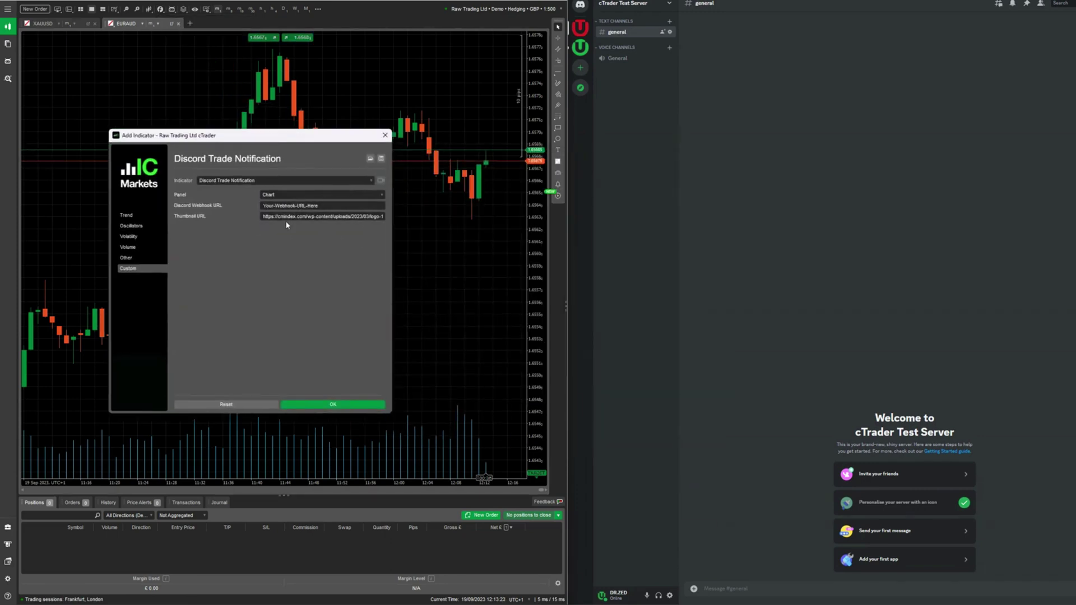
left_click(386, 136)
On the XAUUSD chart, open the settings for adding the custom Discord Trade Notification indicator.
left_click(43, 23)
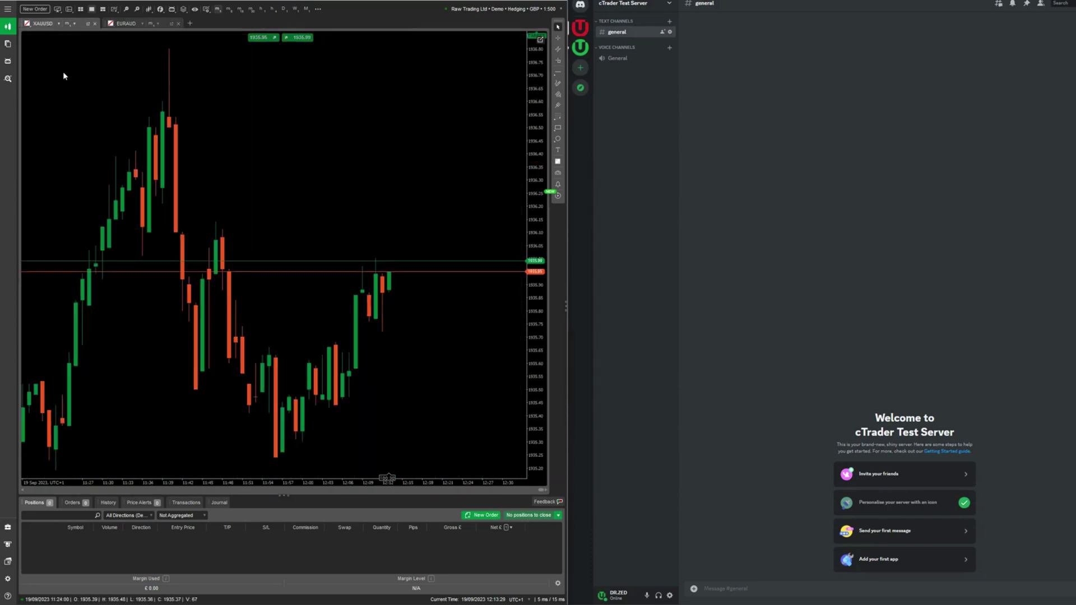
left_click(160, 10)
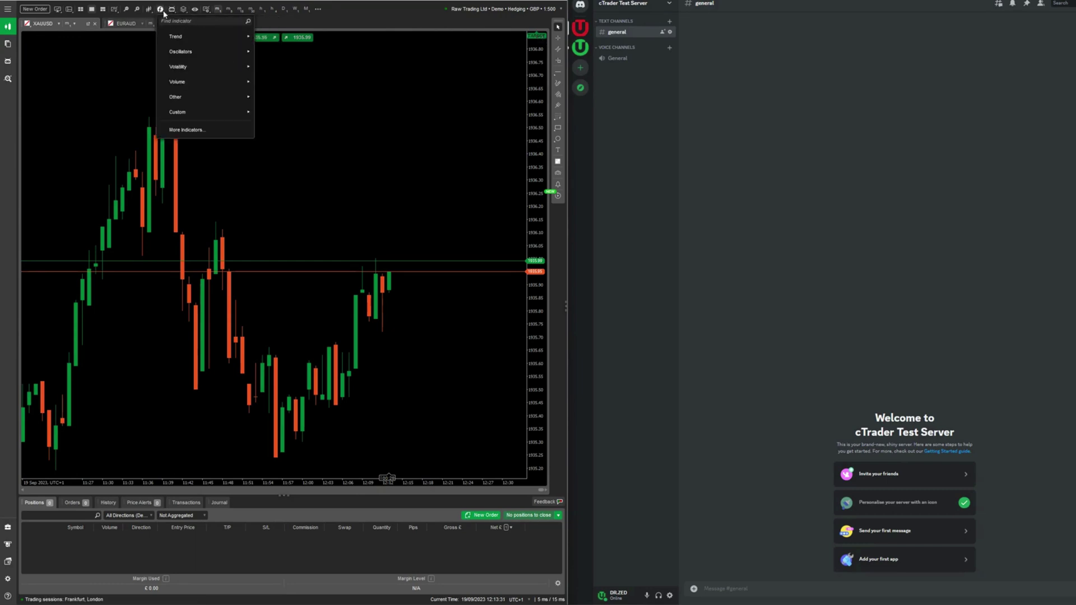
mouse_move(224, 112)
left_click(290, 144)
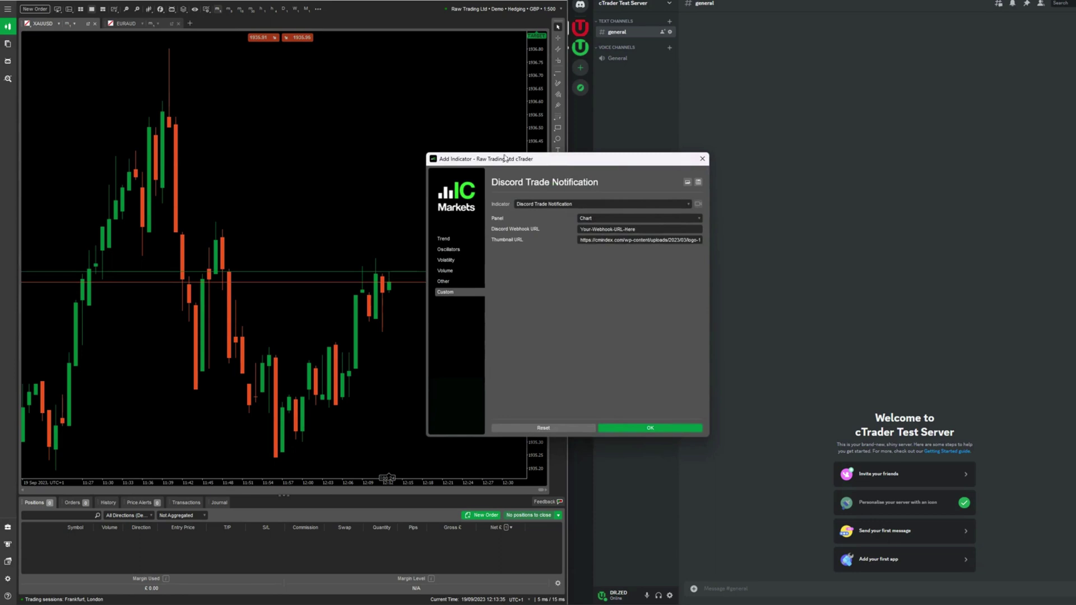
left_click_drag(504, 158, 183, 134)
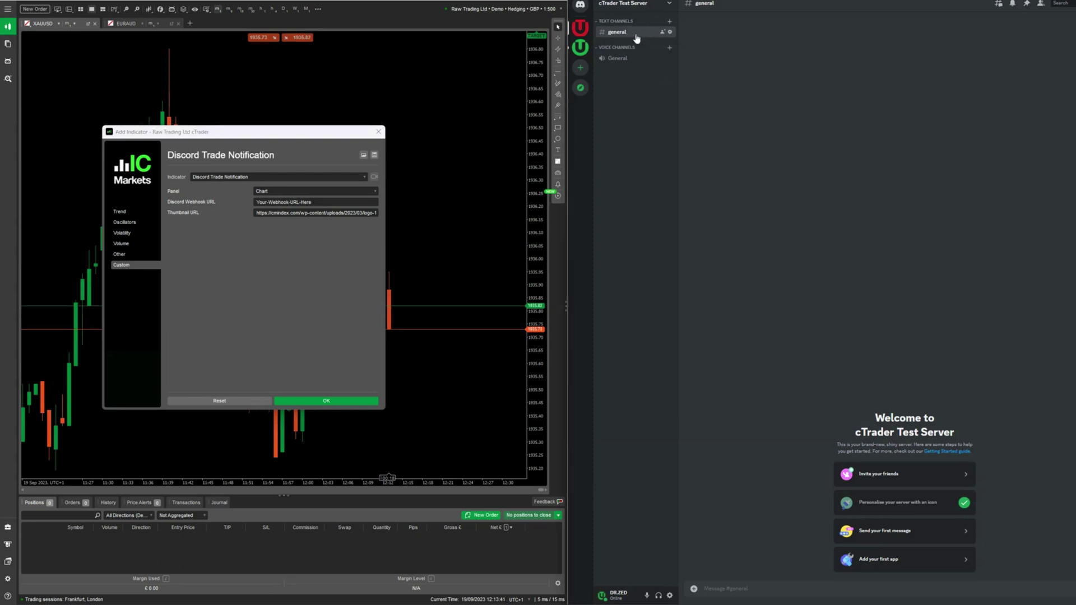
Switch to Discord and rename the general text channel as gold-signals-channel, saving the change.
right_click(626, 35)
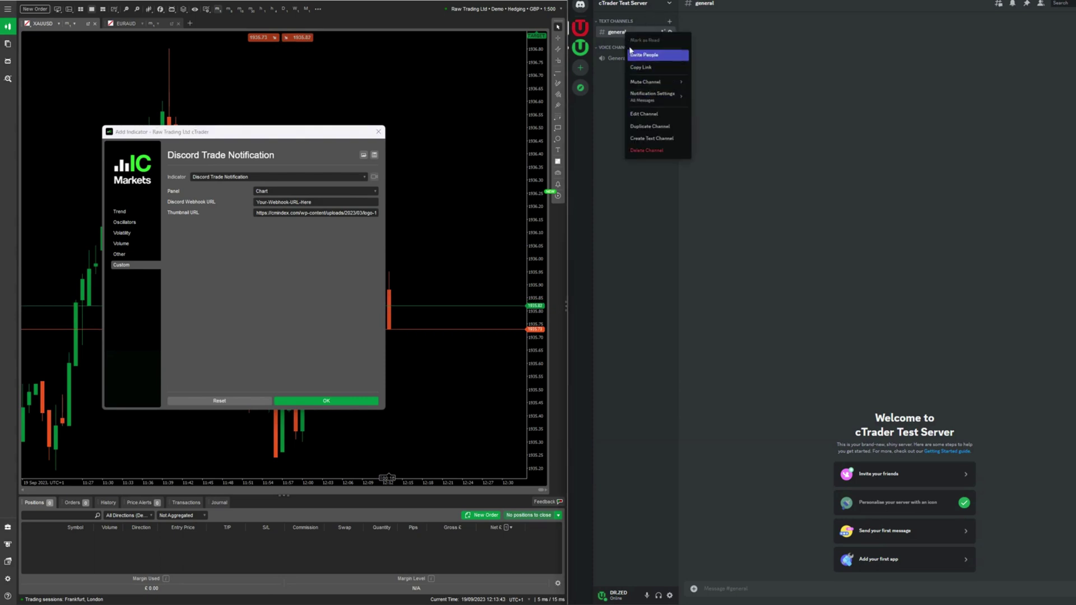
left_click(612, 34)
left_click(671, 32)
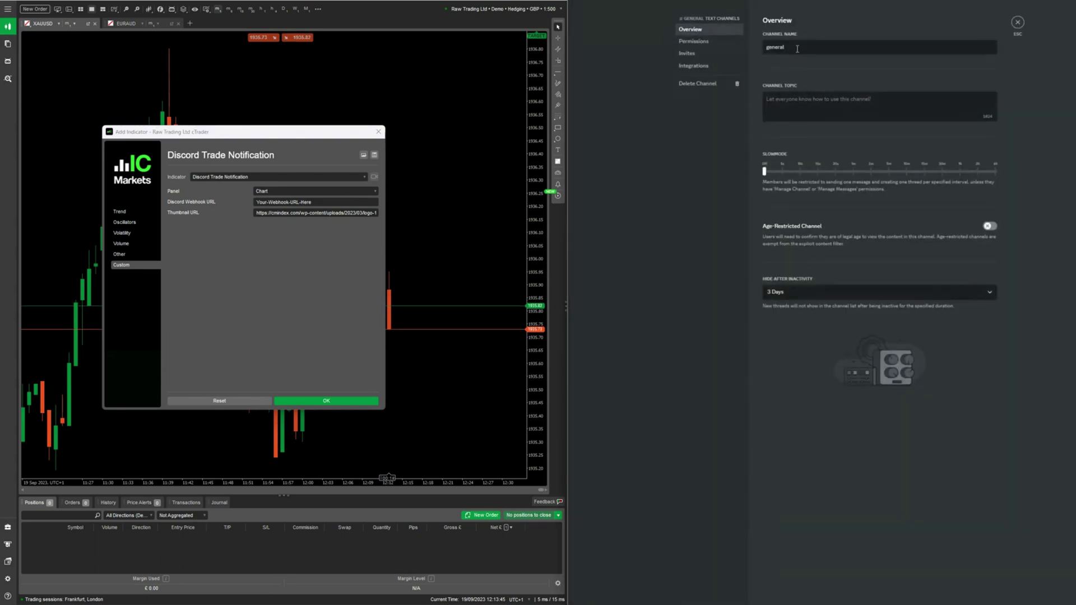
type("gold-signa")
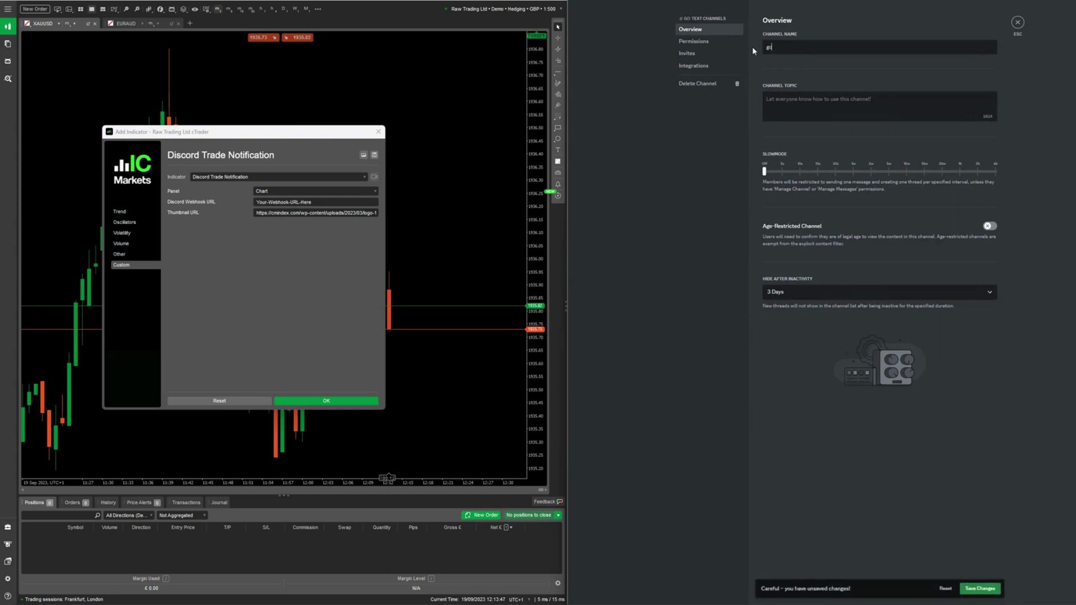
type("ls-channel")
left_click(980, 589)
left_click(1019, 24)
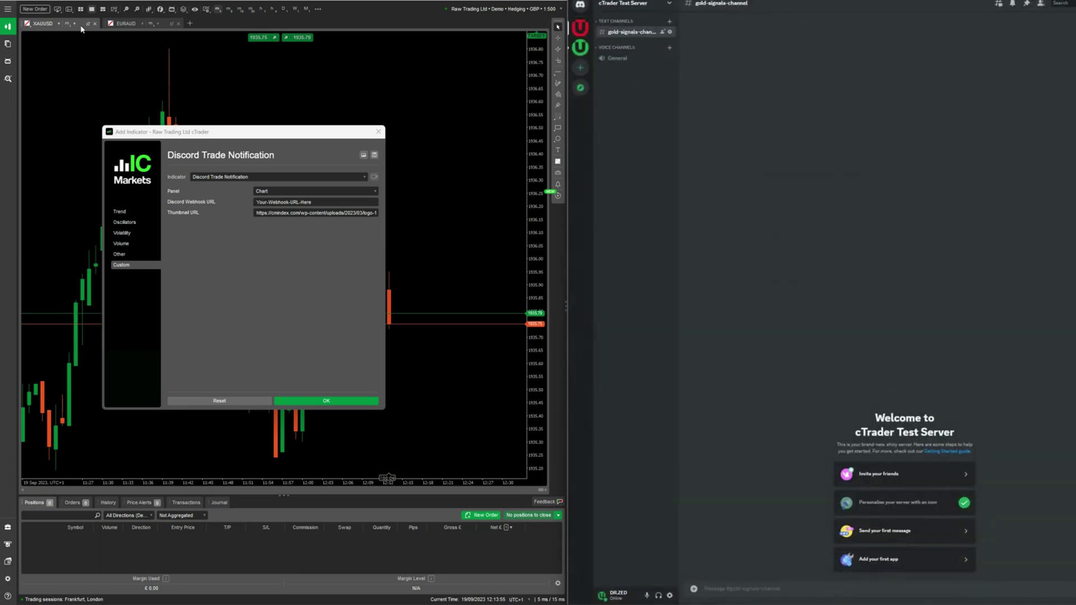
Delete the existing cTrader Notification webhook from the gold-signals-channel integrations and return to the channel overview.
left_click(669, 32)
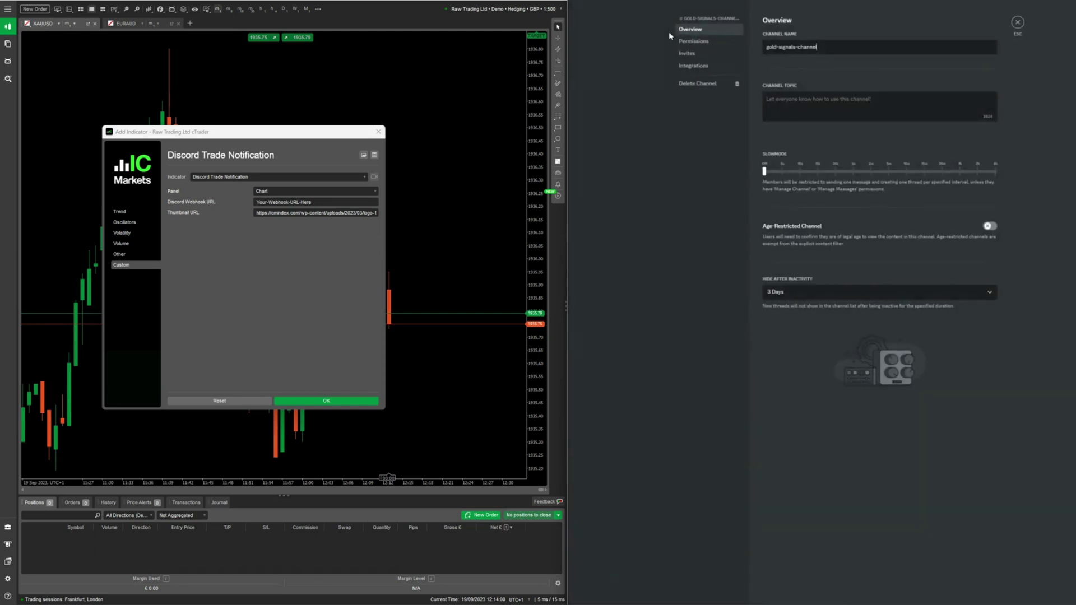
left_click(691, 67)
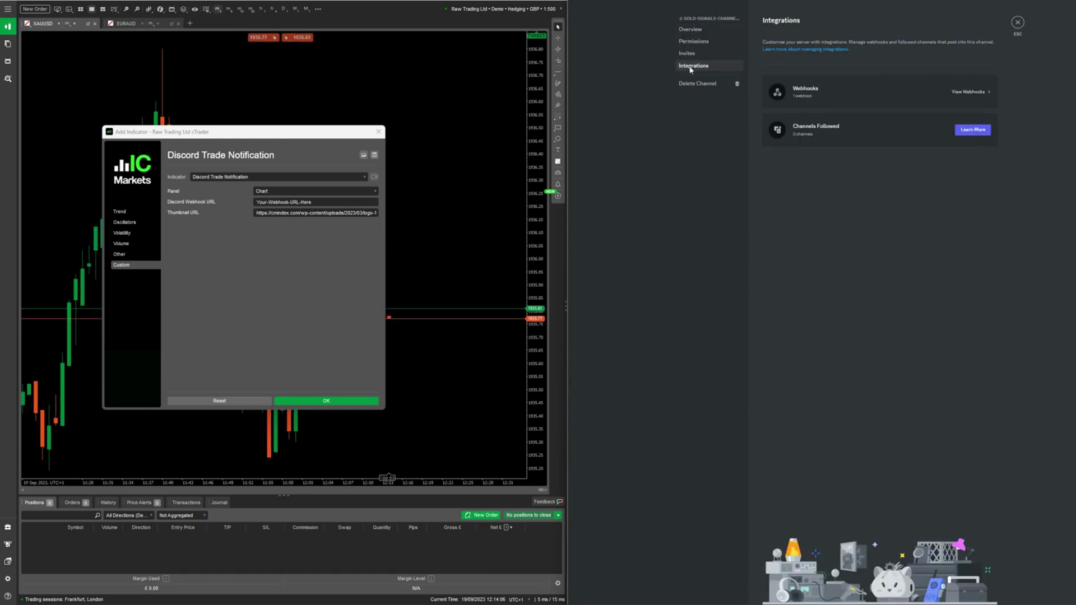
left_click(852, 97)
left_click(986, 116)
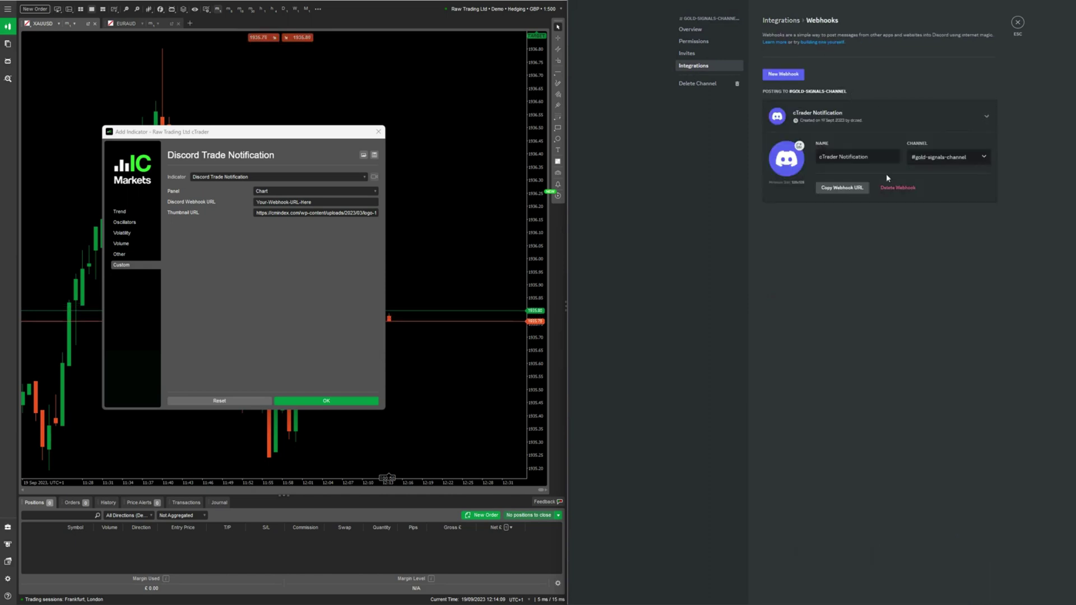
left_click(908, 189)
left_click(912, 320)
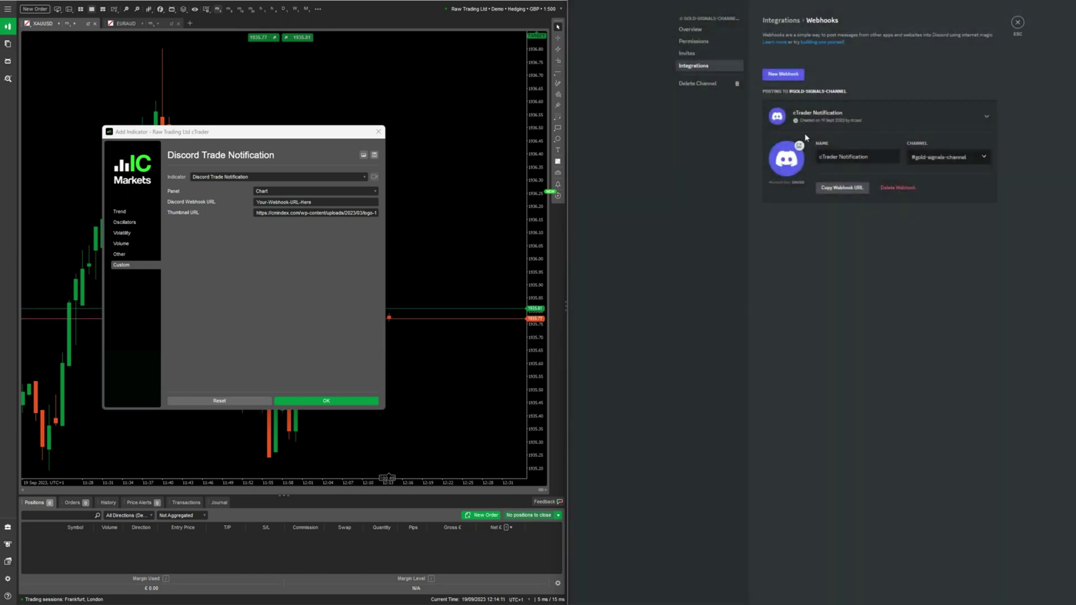
left_click(691, 30)
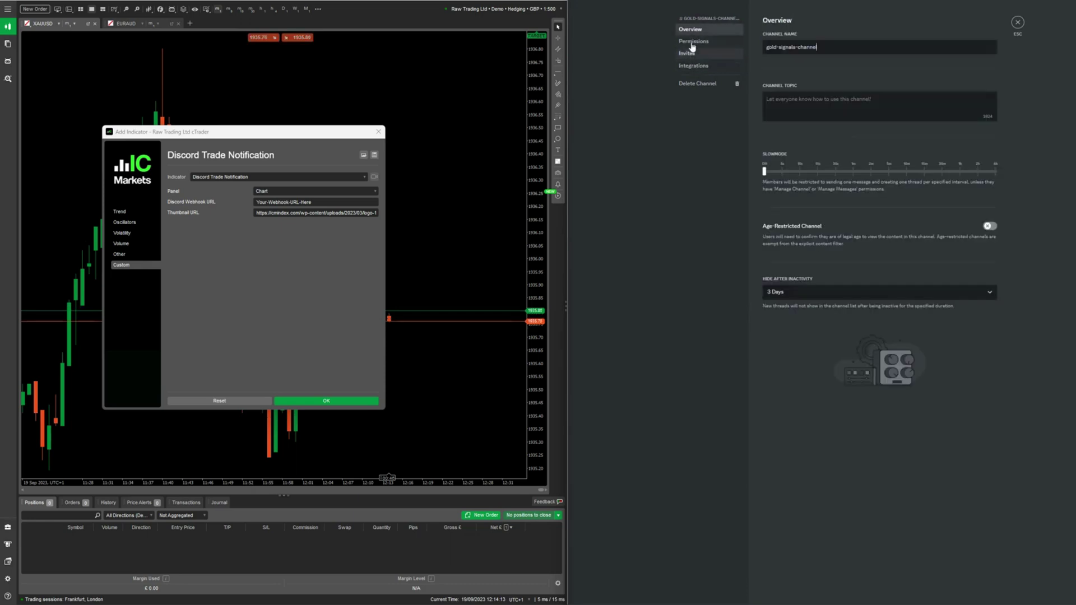
Create a new webhook in the gold-signals-channel integrations and name it Metals Chart Bot.
left_click(695, 67)
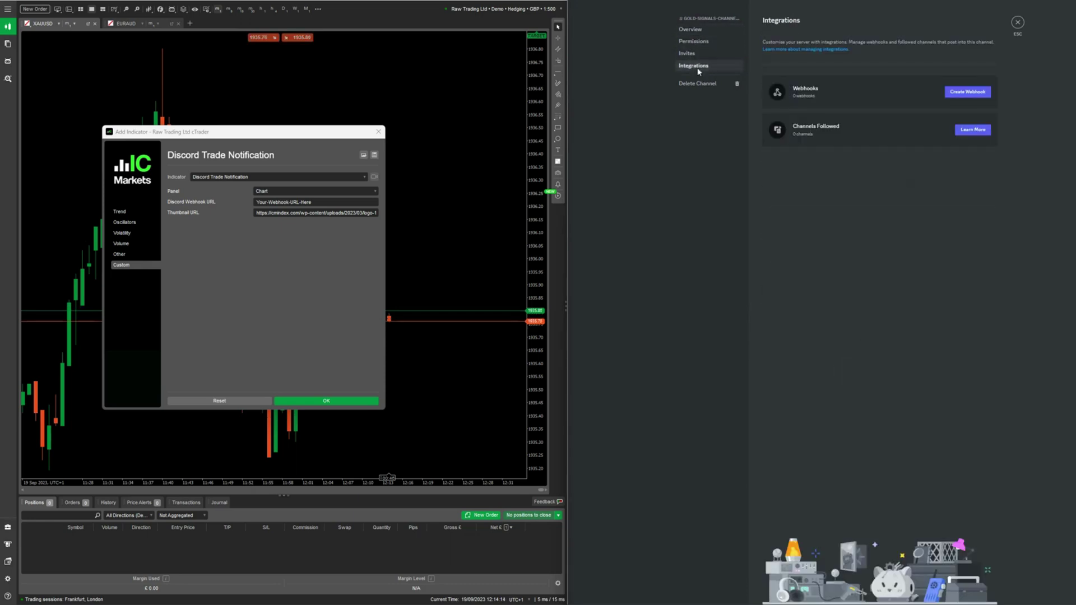
left_click(792, 94)
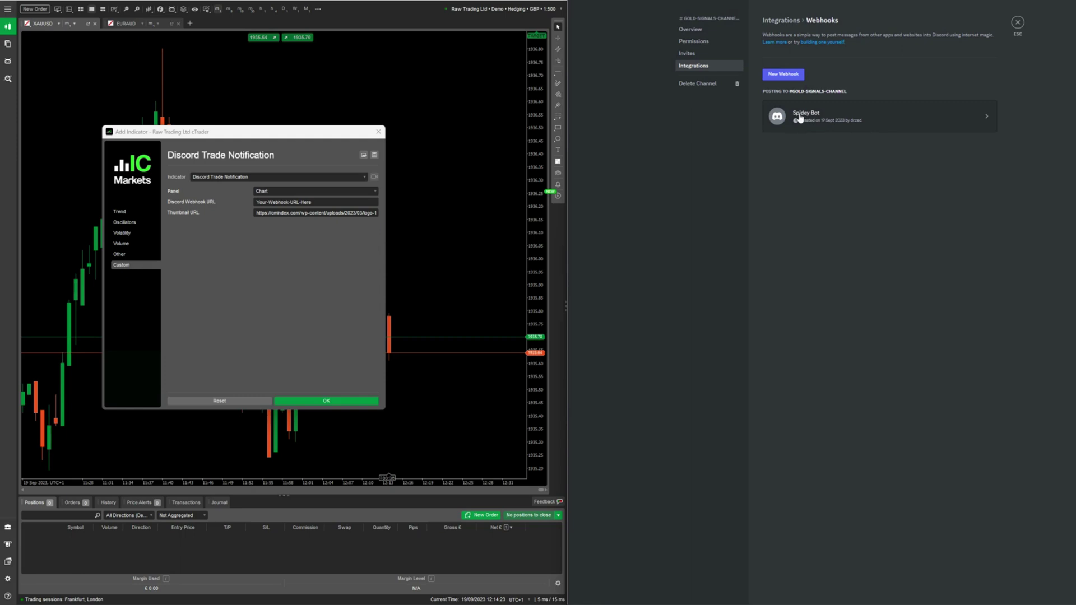
left_click(869, 117)
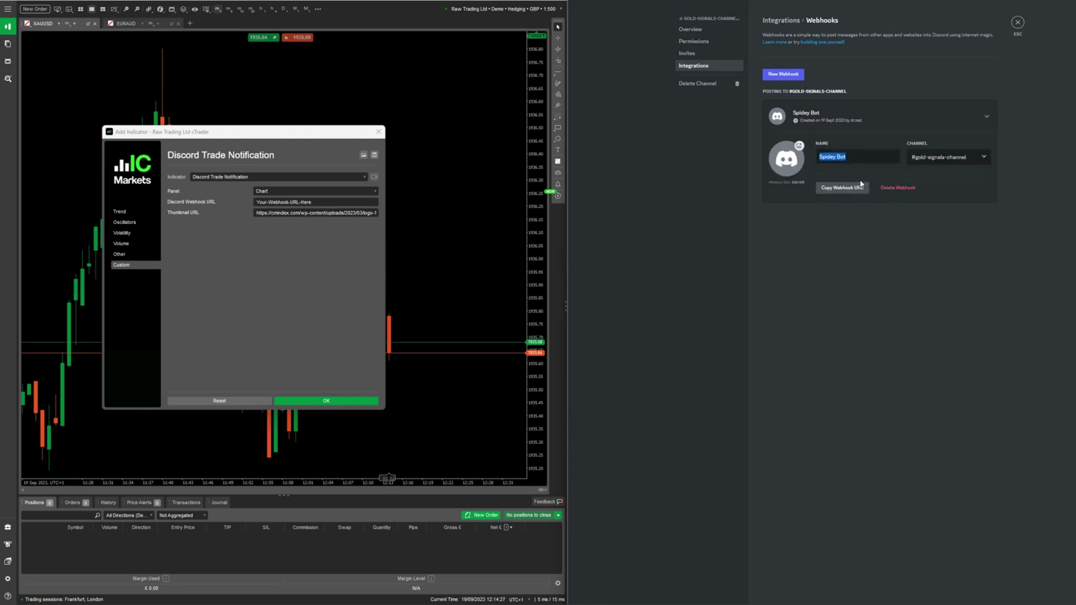
type("Metals")
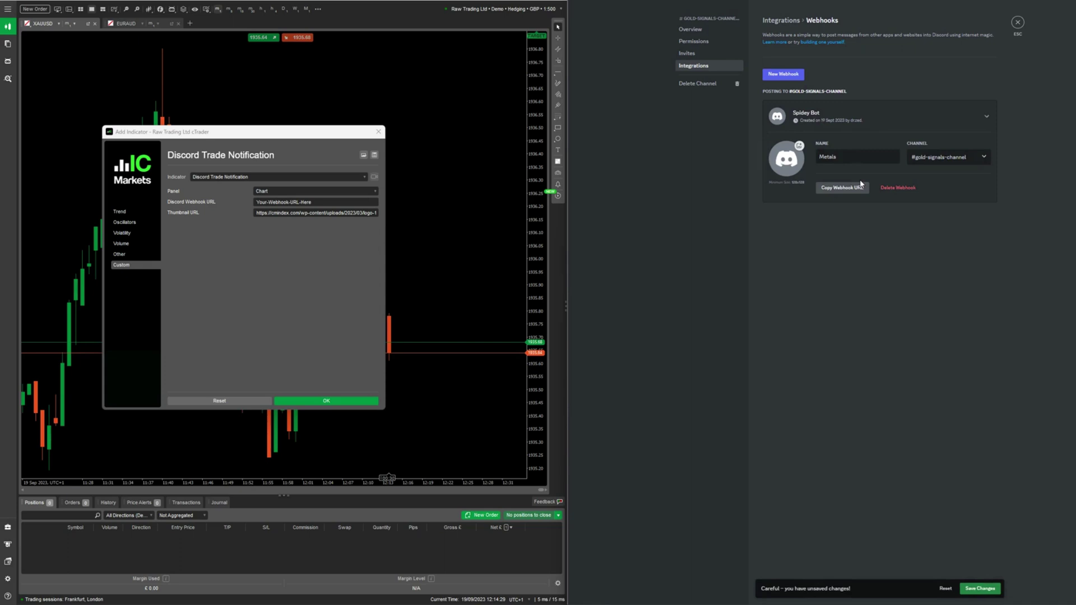
type(" Chart Bot")
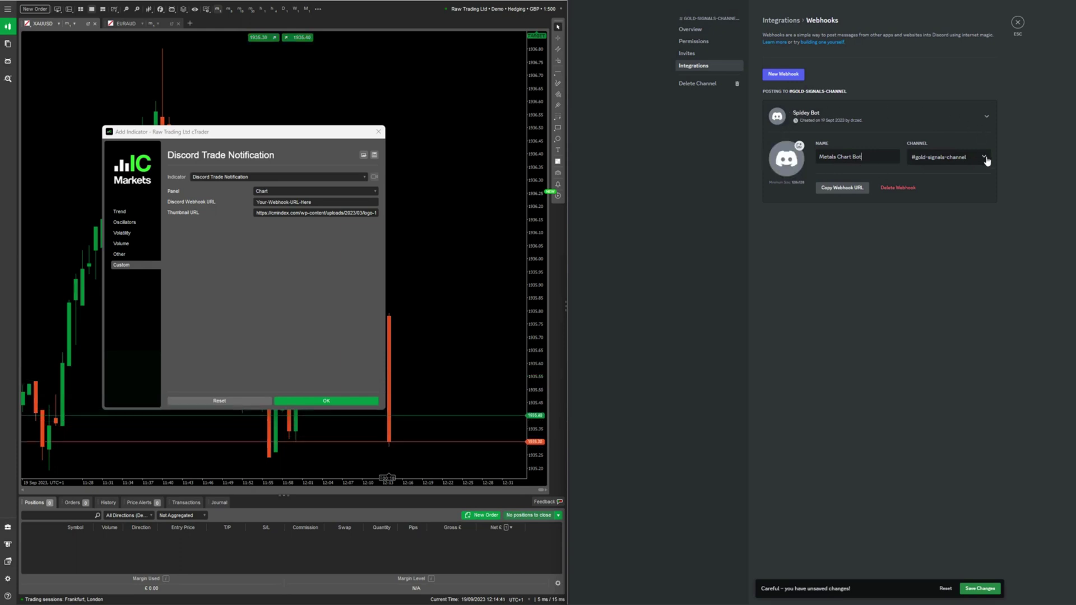
Copy the Metals Chart Bot webhook URL, save the webhook changes and leave the channel settings.
left_click(844, 190)
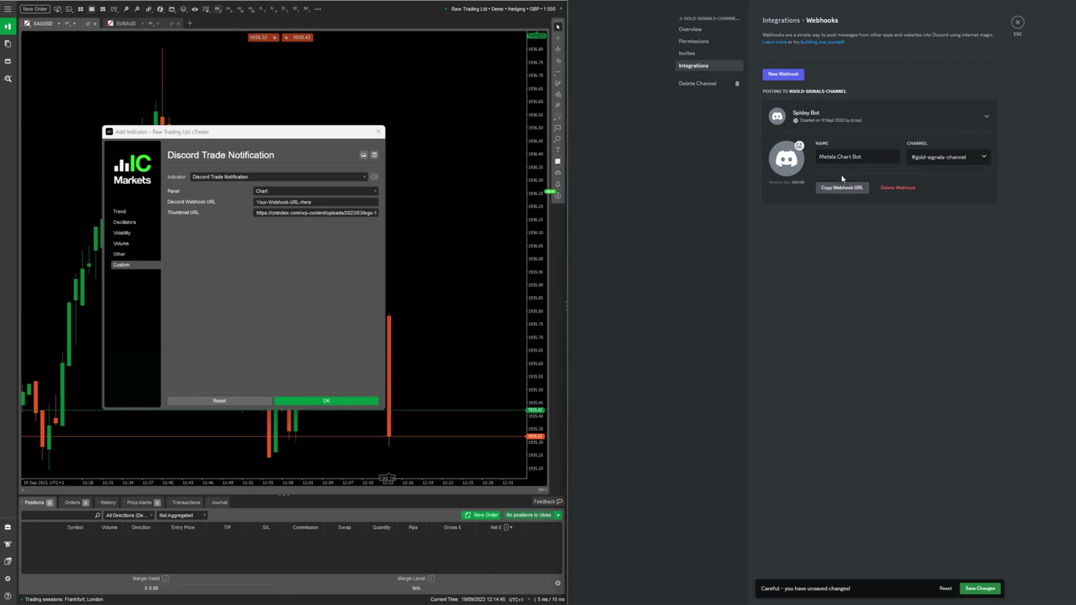
left_click(842, 188)
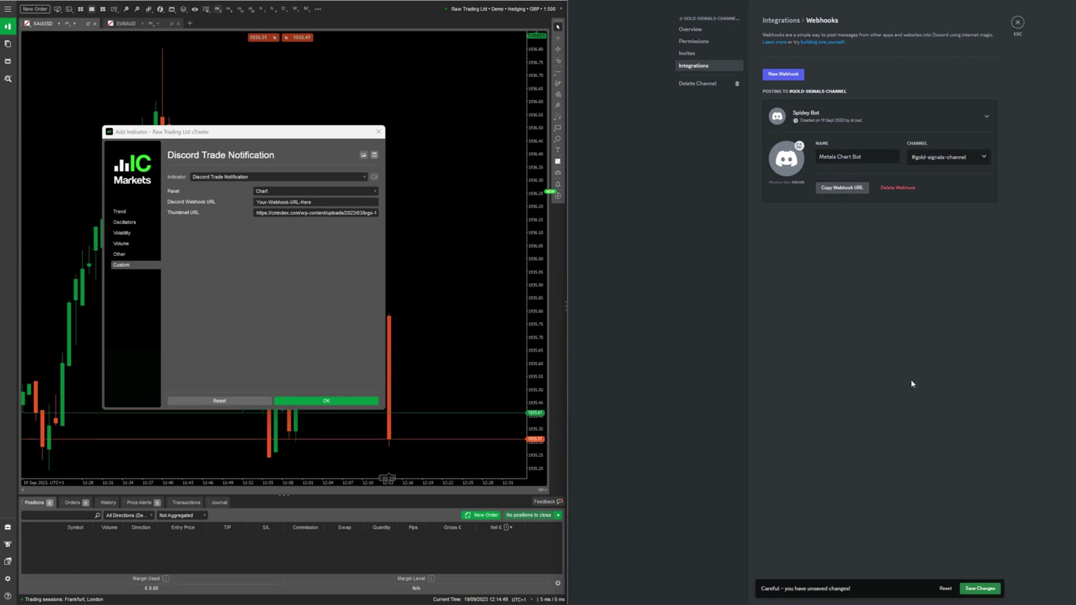
left_click(980, 588)
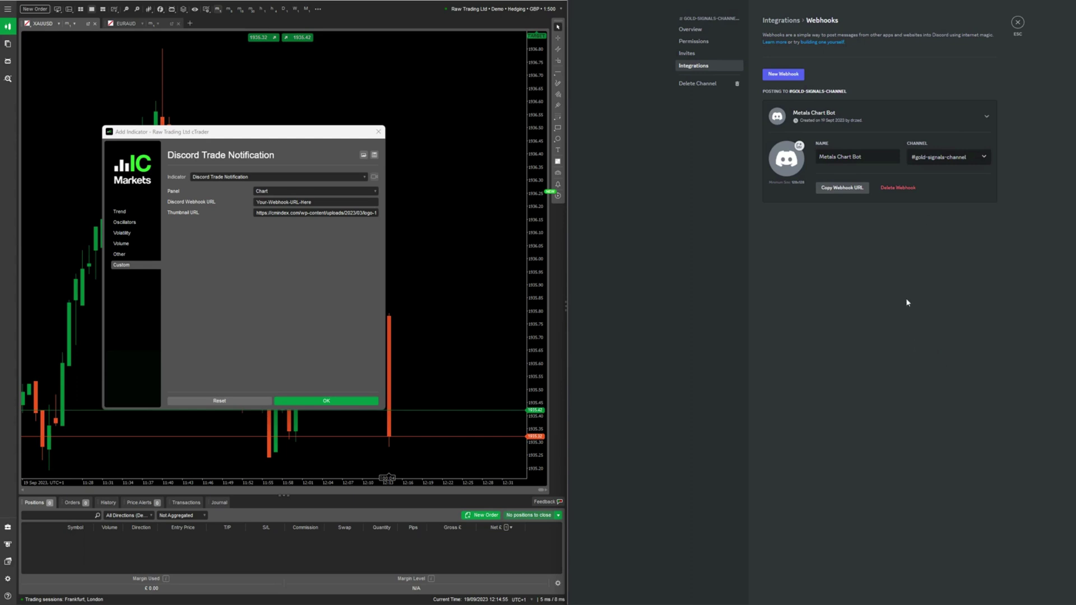
left_click(1017, 24)
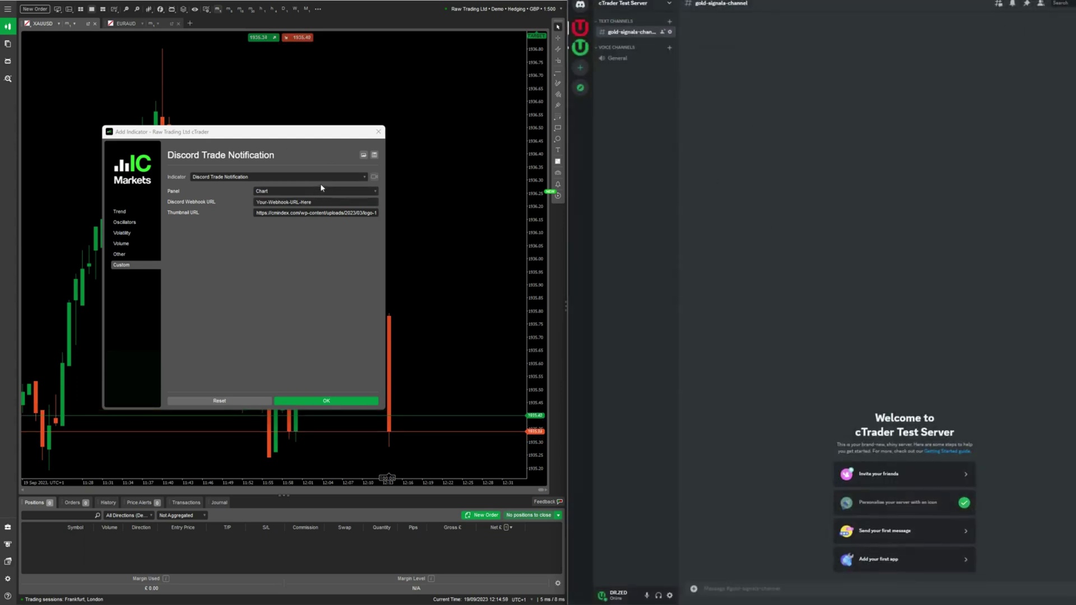
Replace the indicator's Discord Webhook URL placeholder with the copied webhook URL and add the indicator to the XAUUSD chart.
left_click(321, 202)
left_click_drag(321, 202, 246, 209)
key("BackSpace")
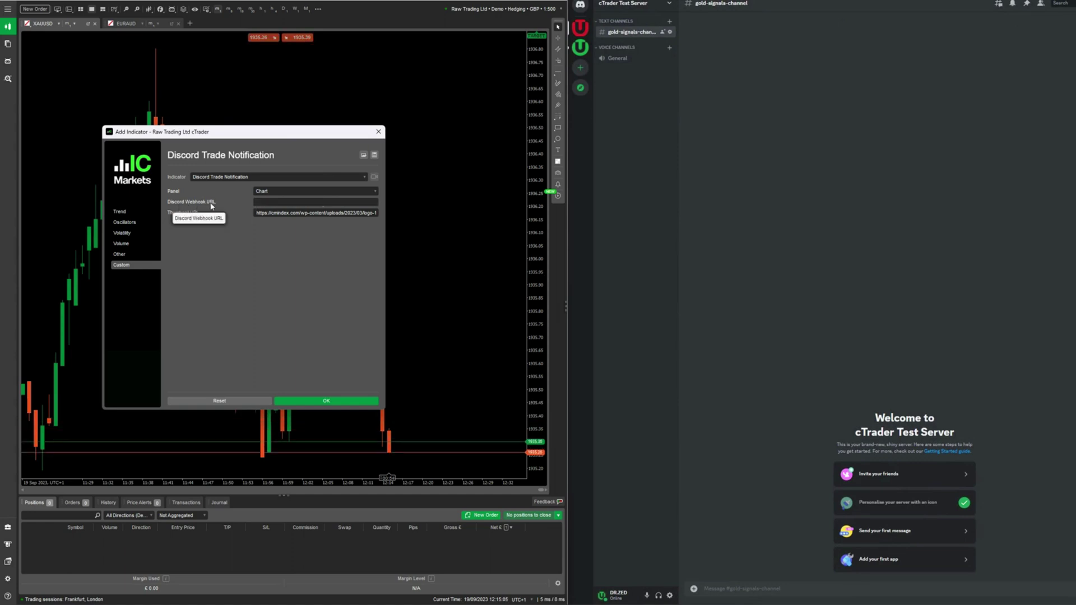
right_click(264, 203)
left_click(295, 251)
left_click_drag(375, 202, 231, 208)
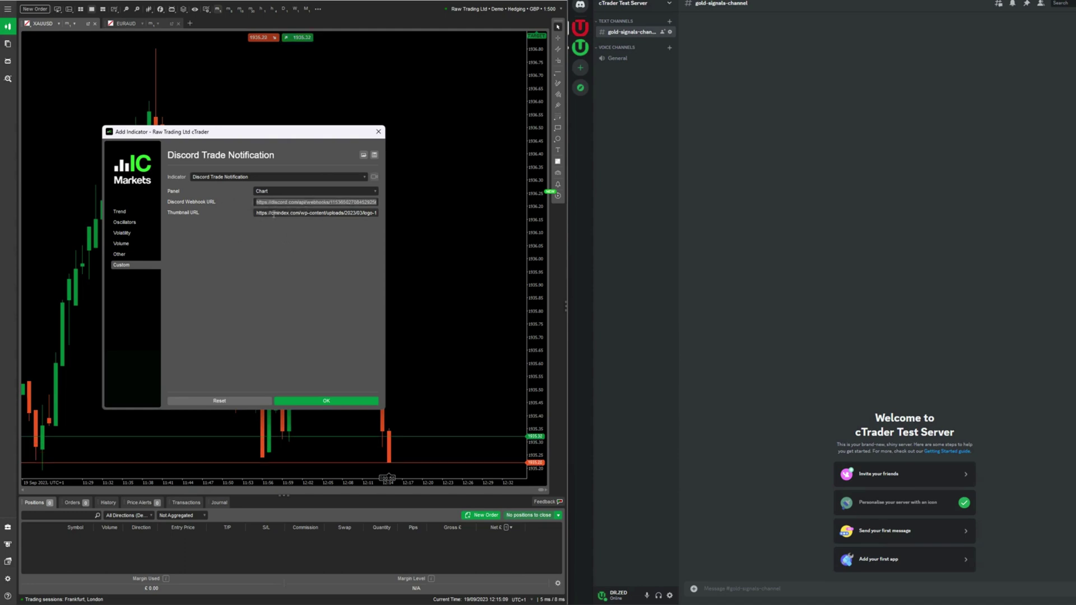
left_click(257, 201)
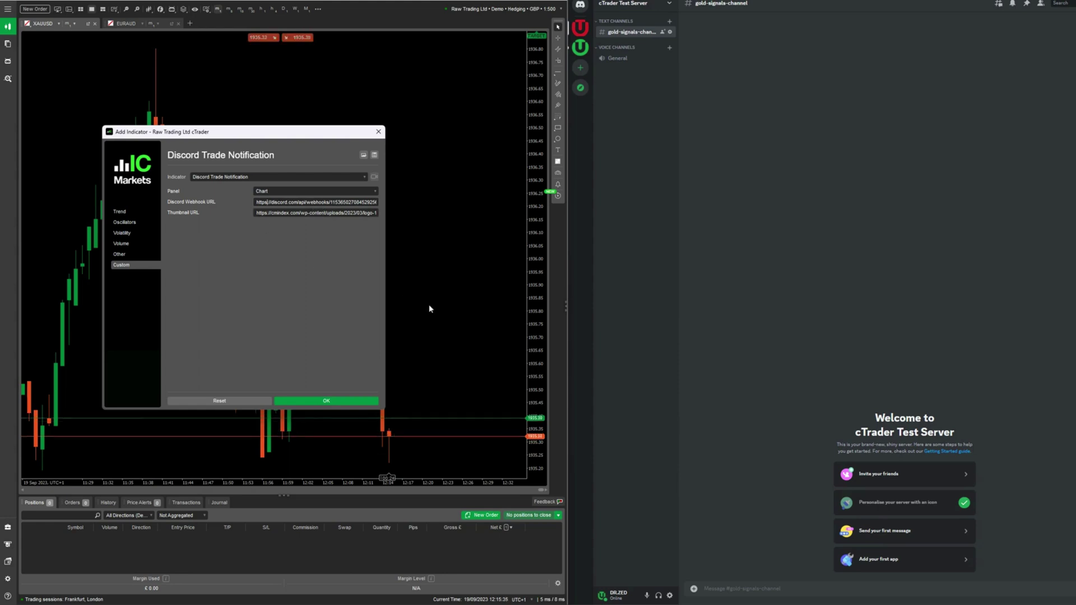
left_click(329, 400)
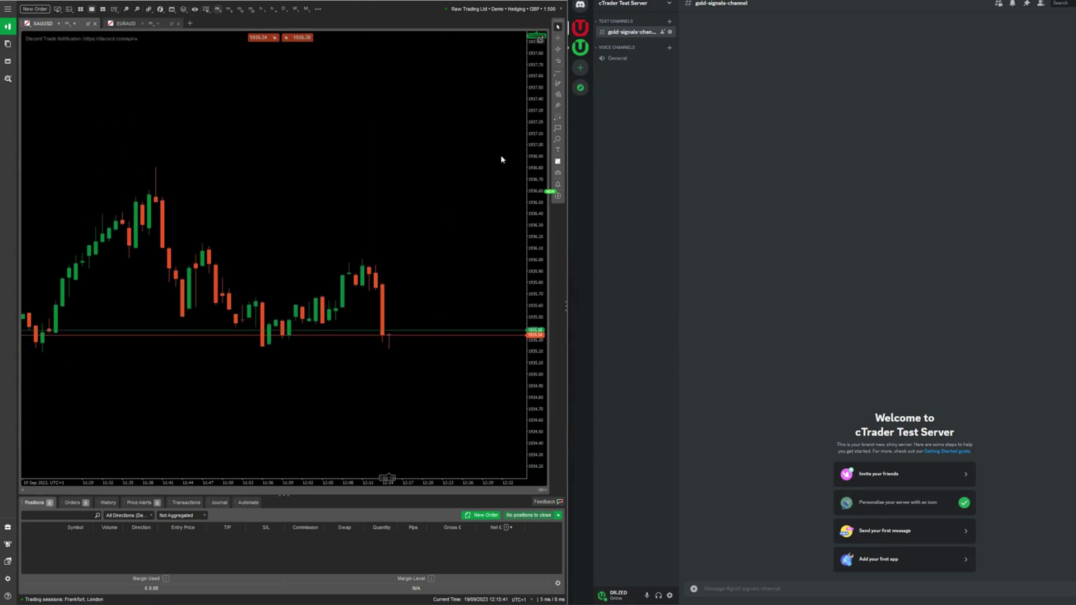
Enlarge the positions area and place a sell limit order at 1935.75 and a buy limit order at 1935.27 on XAUUSD.
mouse_move(66, 43)
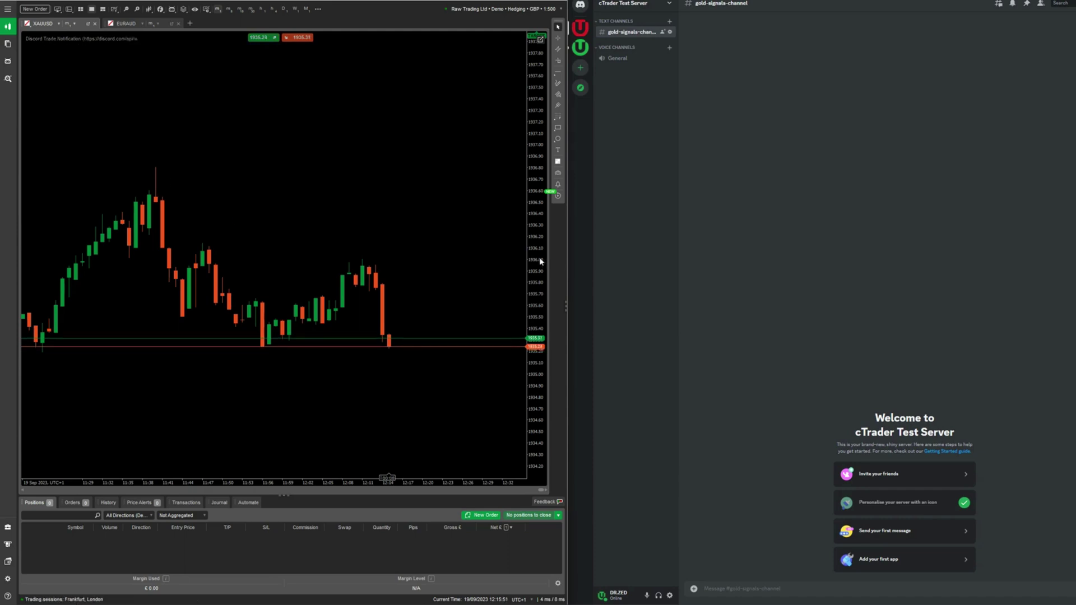
left_click_drag(437, 495, 426, 446)
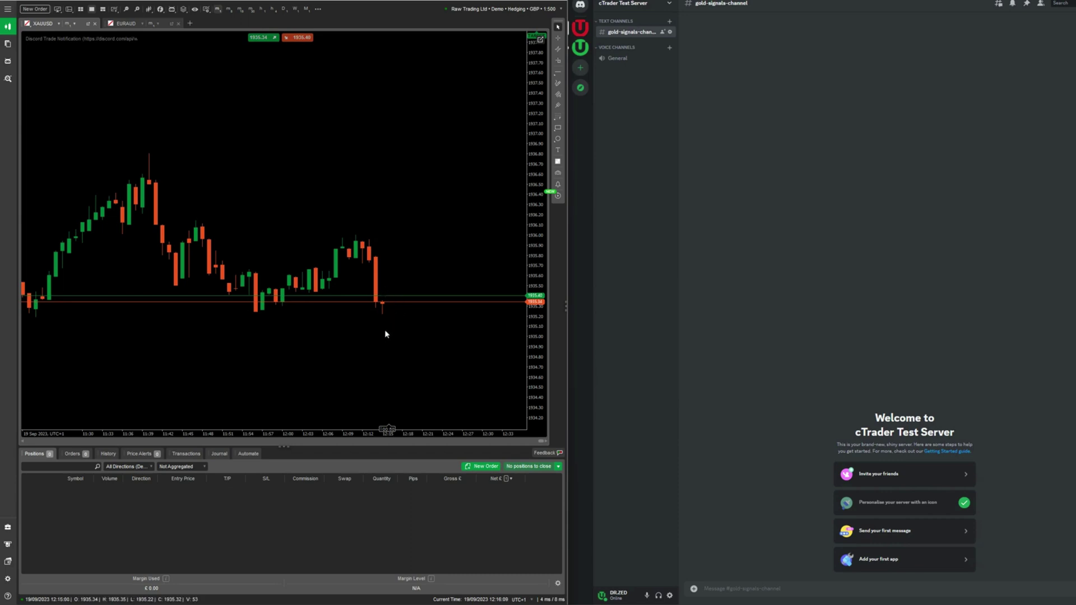
mouse_move(258, 41)
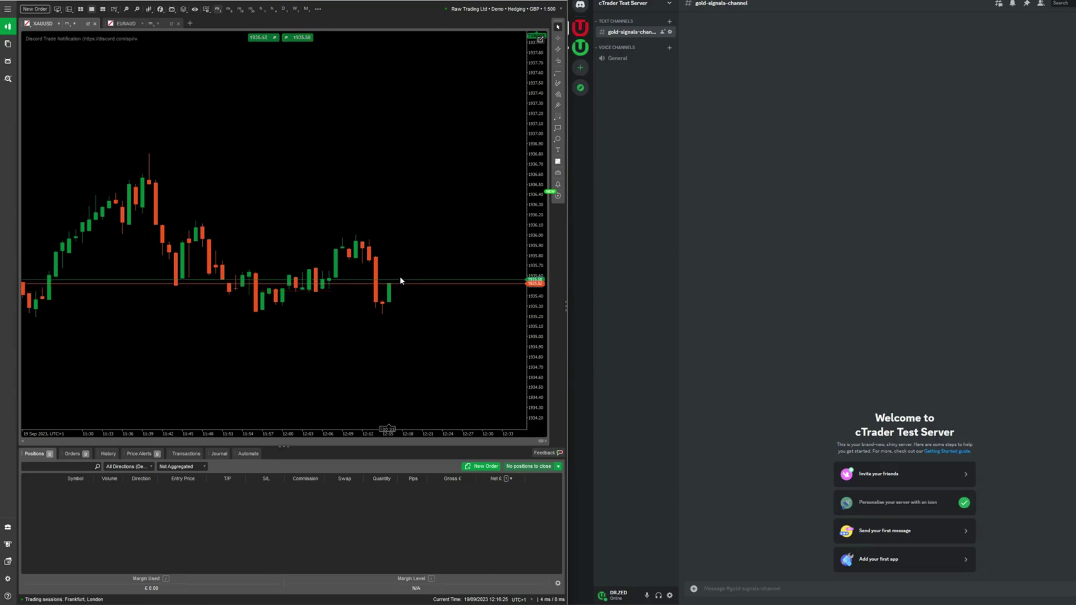
right_click(389, 260)
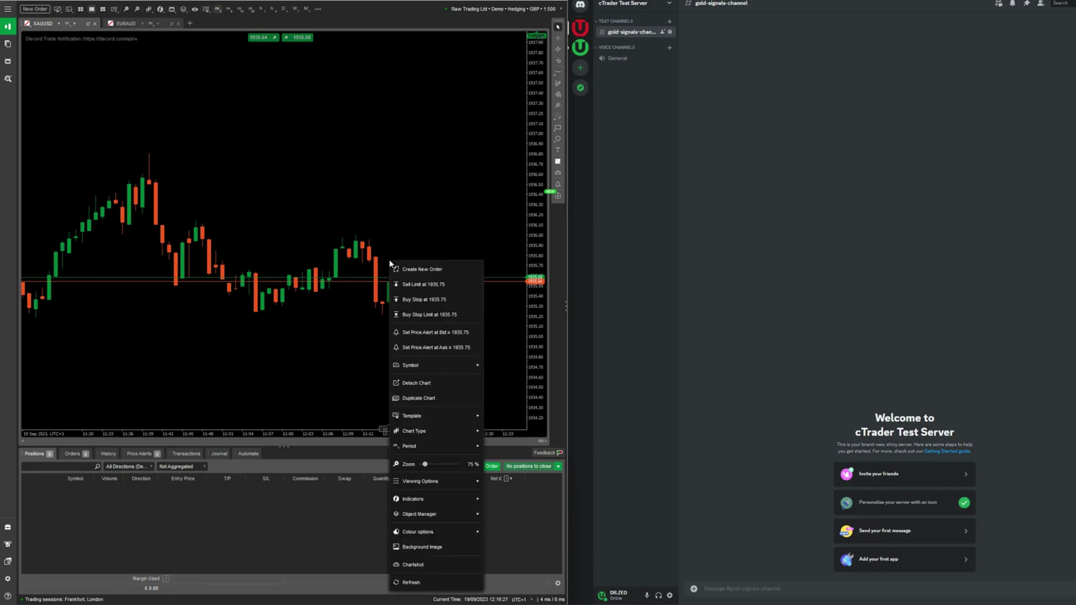
left_click(417, 285)
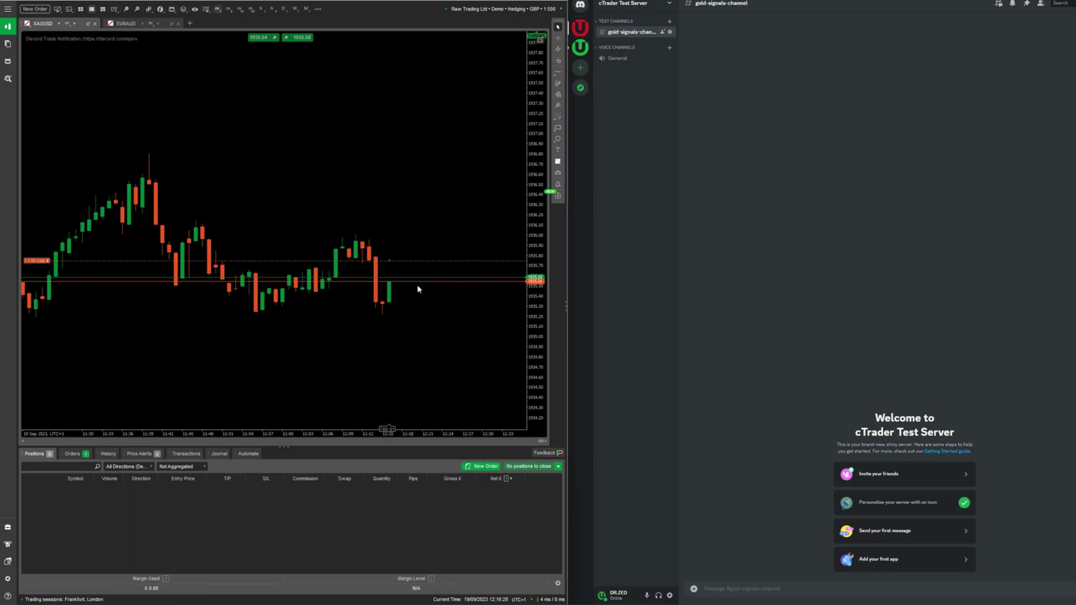
right_click(394, 313)
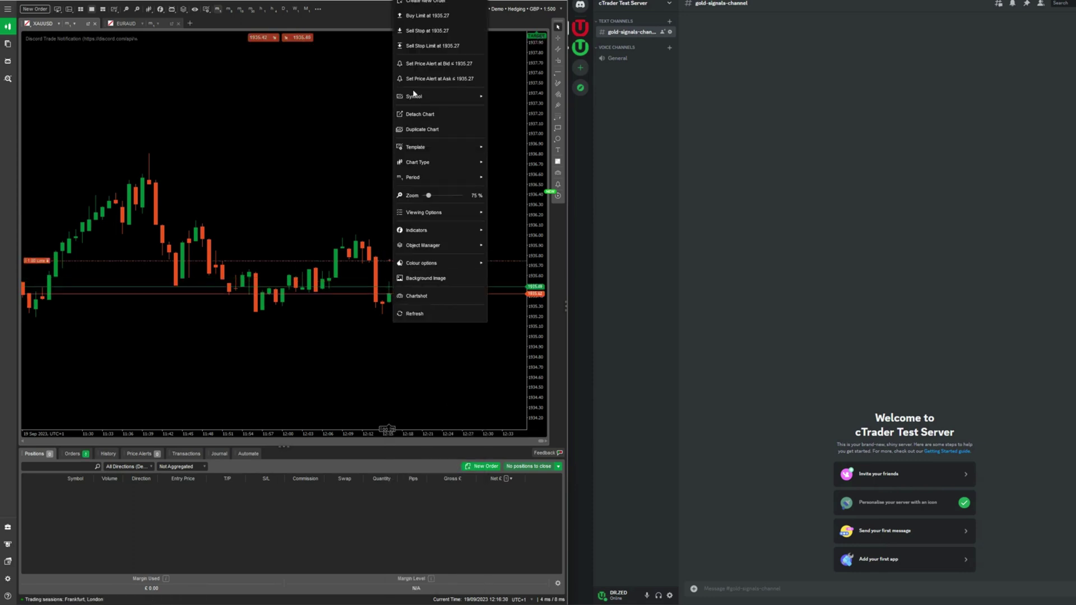
left_click(417, 18)
Give both pending XAUUSD orders stop-loss and take-profit levels and move their entries closer to the current price.
left_click_drag(38, 261, 32, 287)
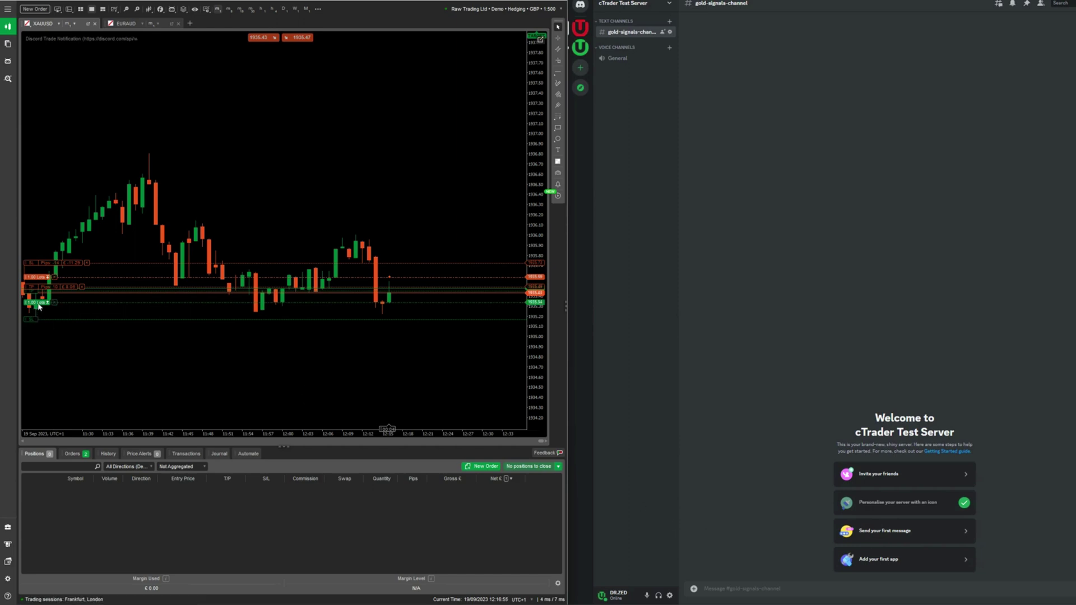
left_click_drag(35, 306, 36, 290)
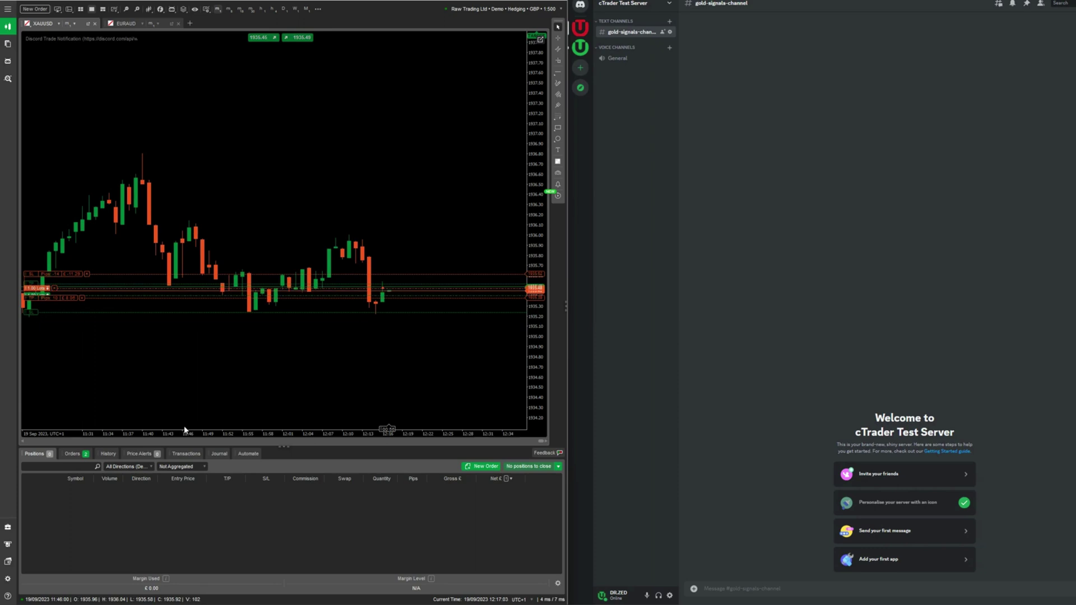
scroll(533, 159, "up", 2)
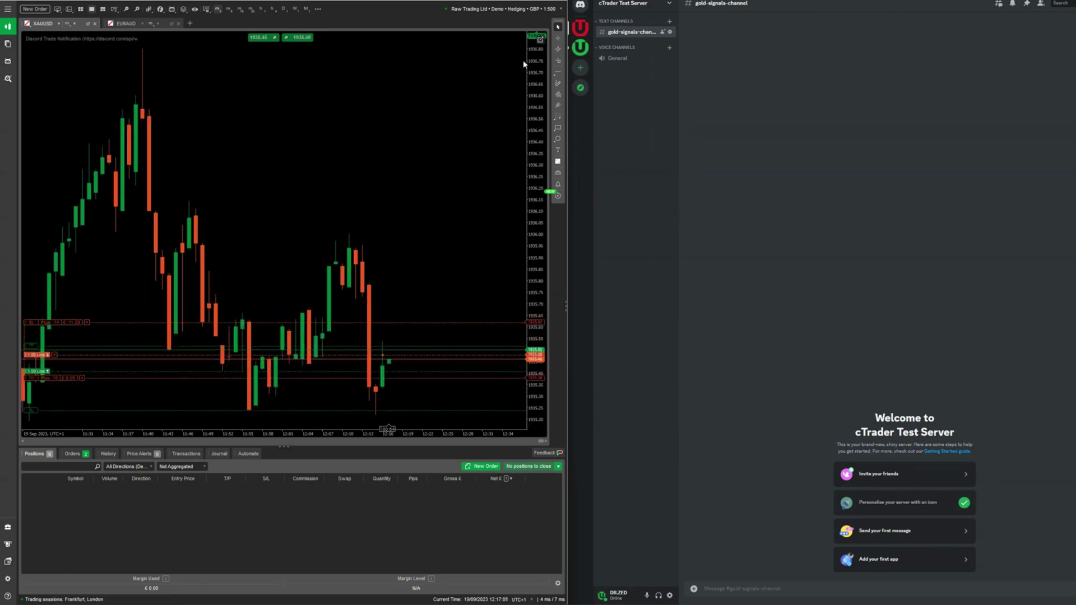
left_click_drag(447, 286, 430, 137)
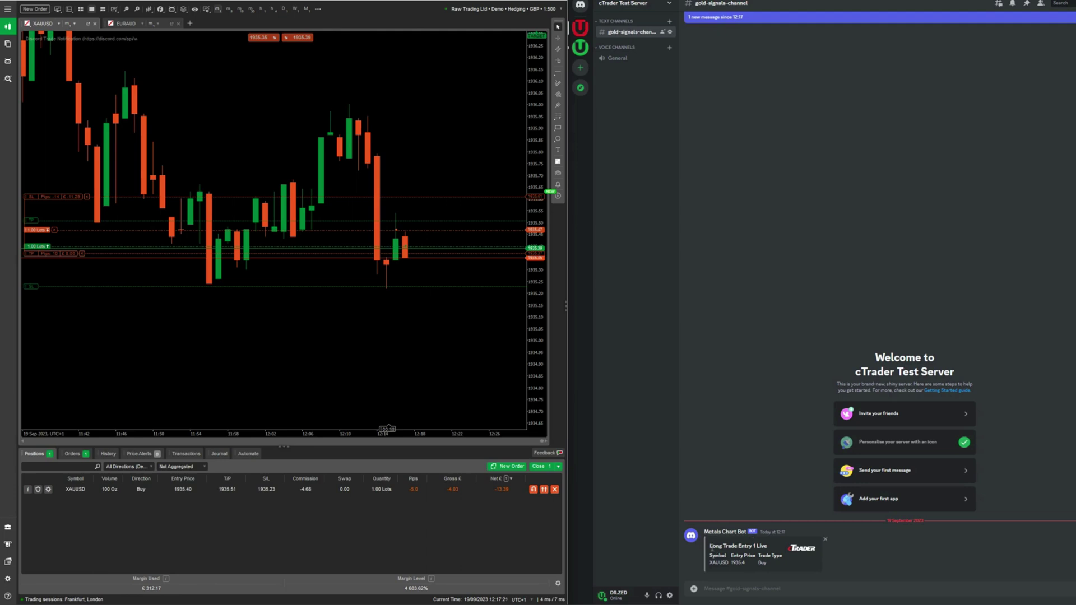
Examine the title and entry price of the long trade entry notification in the Discord gold-signals-channel.
left_click_drag(752, 547, 762, 554)
left_click(765, 547)
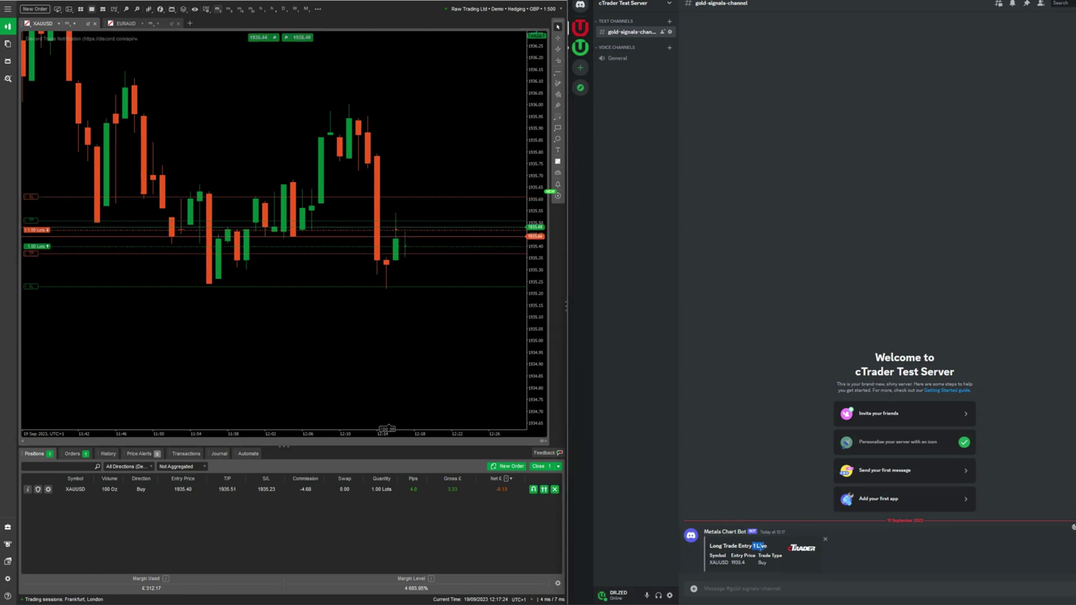
left_click(734, 564)
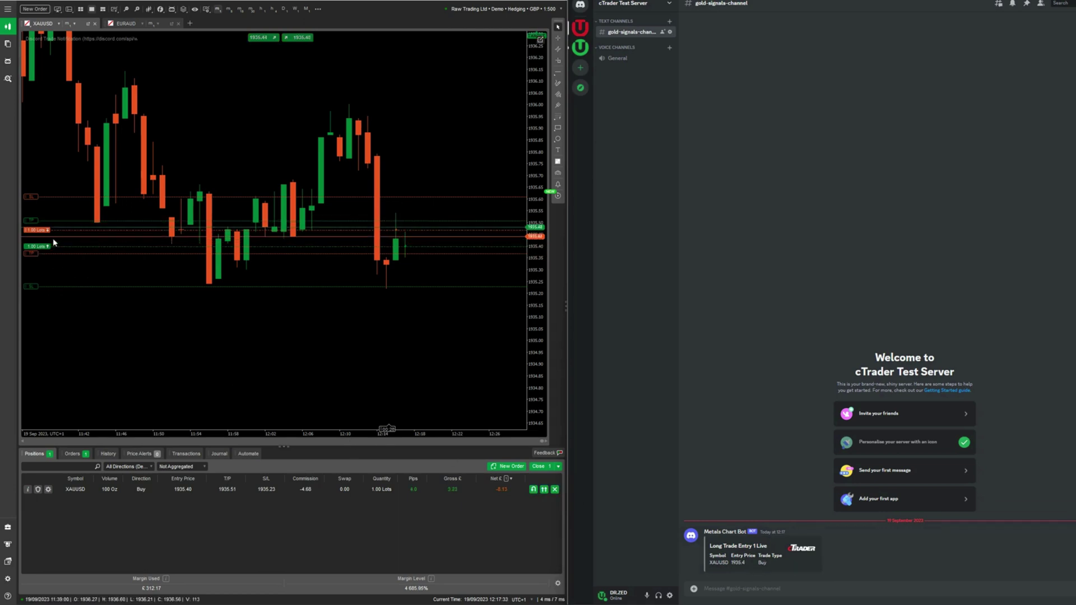
Place another 1.00-lot buy limit order just below the current XAUUSD price and shift the nearby order level slightly lower.
right_click(137, 255)
left_click(163, 277)
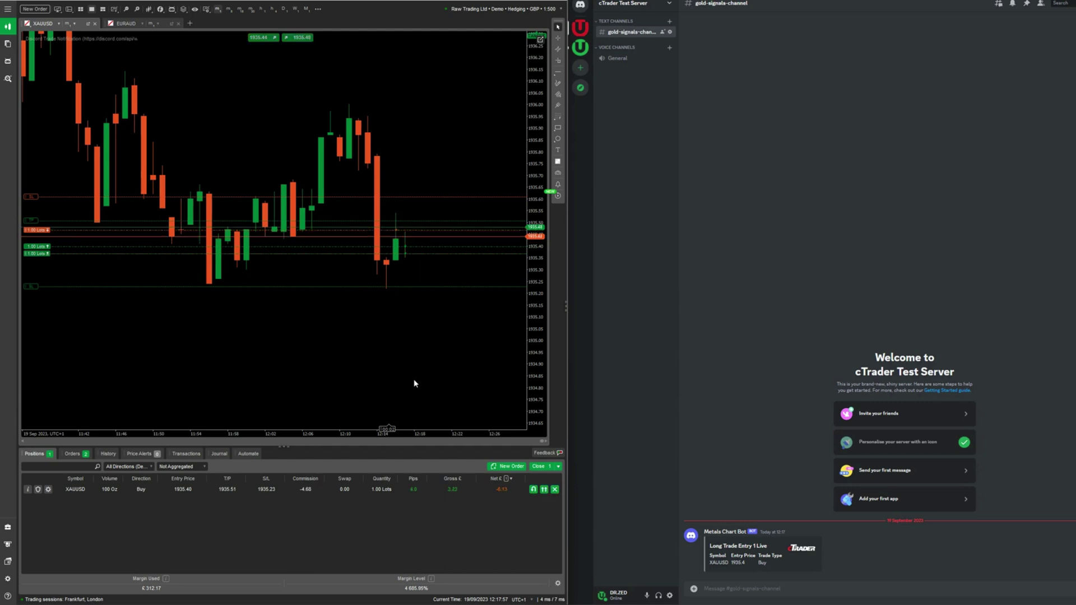
mouse_move(38, 249)
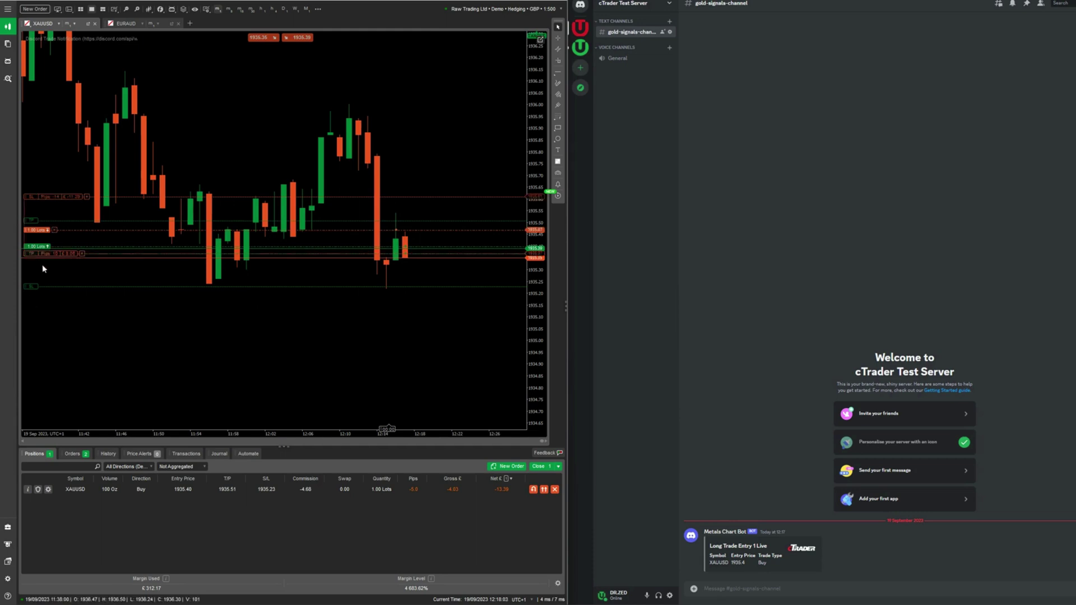
left_click_drag(31, 253, 33, 262)
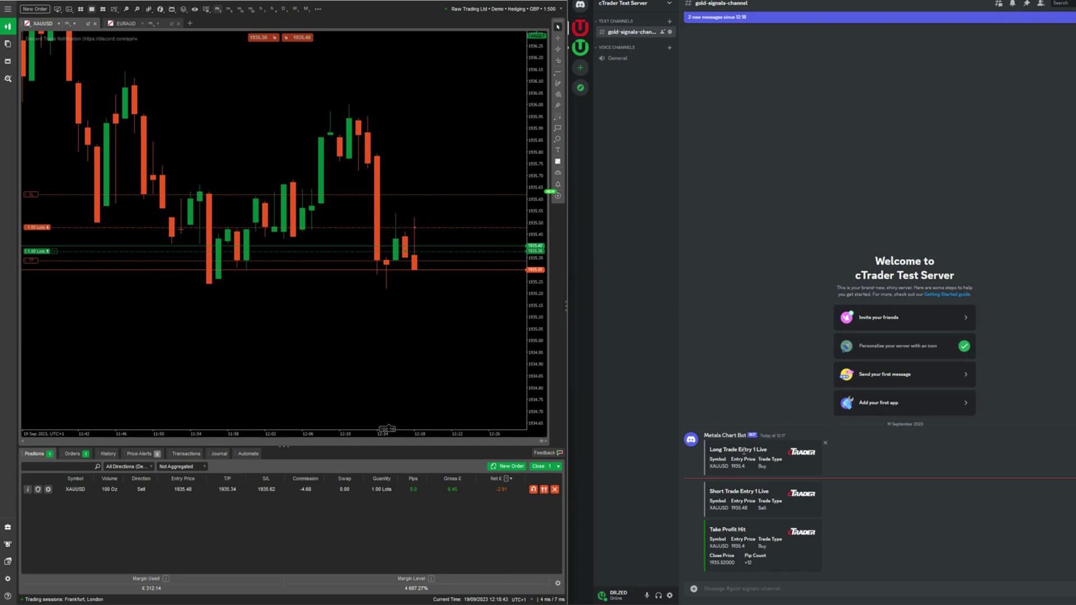
Examine the entry price, trade type and pip count in the Take Profit Hit notification in Discord.
mouse_move(731, 546)
left_mouse_down()
mouse_move(744, 546)
mouse_move(730, 564)
left_mouse_up()
double_click(762, 546)
double_click(749, 564)
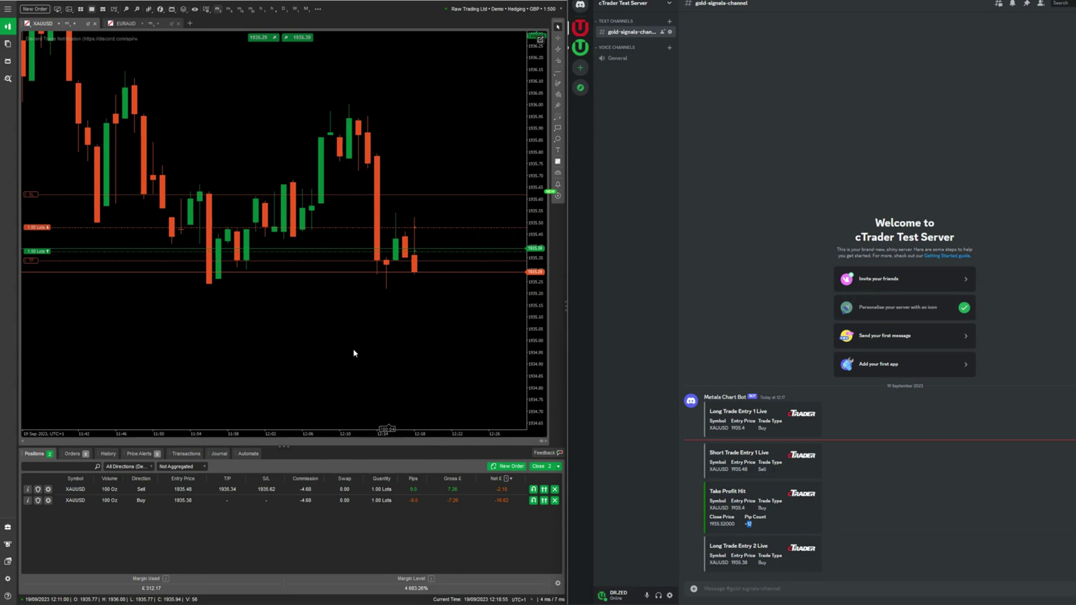
Set a stop loss and take profit on the open XAUUSD buy position, and close that position manually.
mouse_move(42, 253)
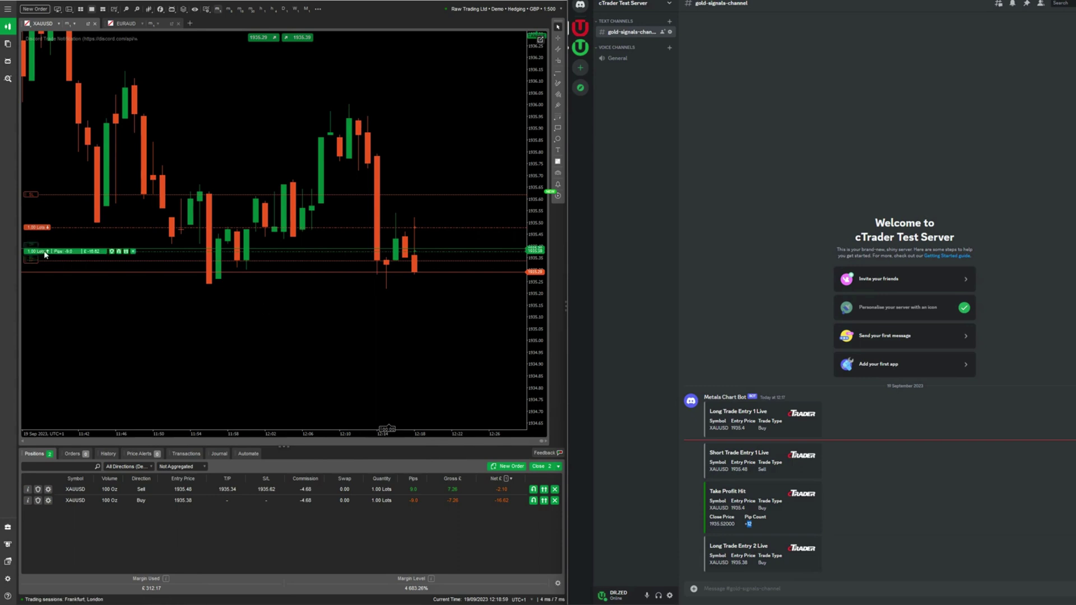
left_click_drag(39, 251, 34, 276)
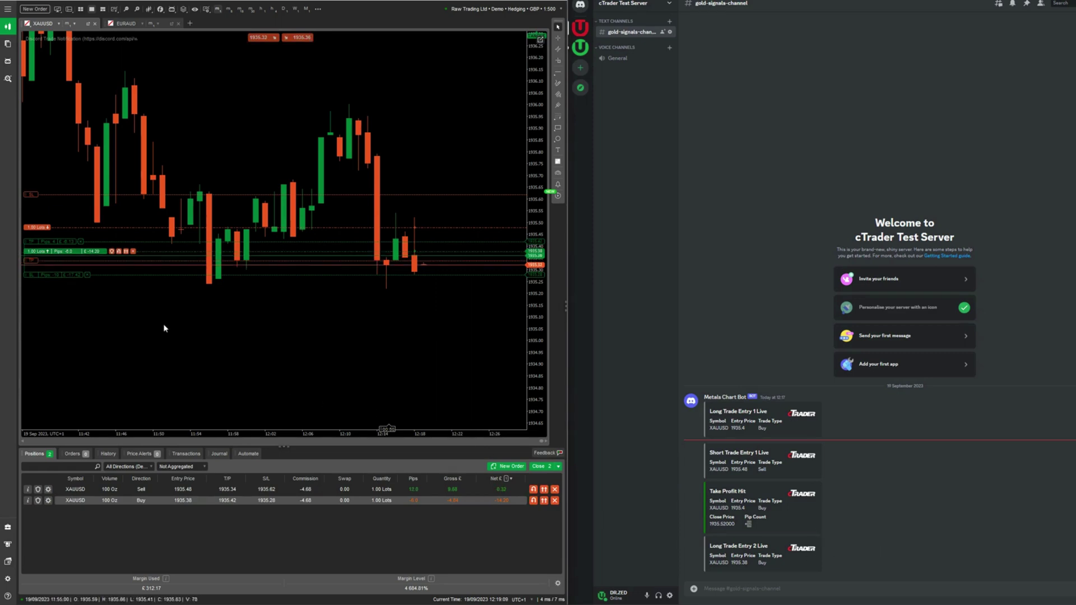
left_click(554, 501)
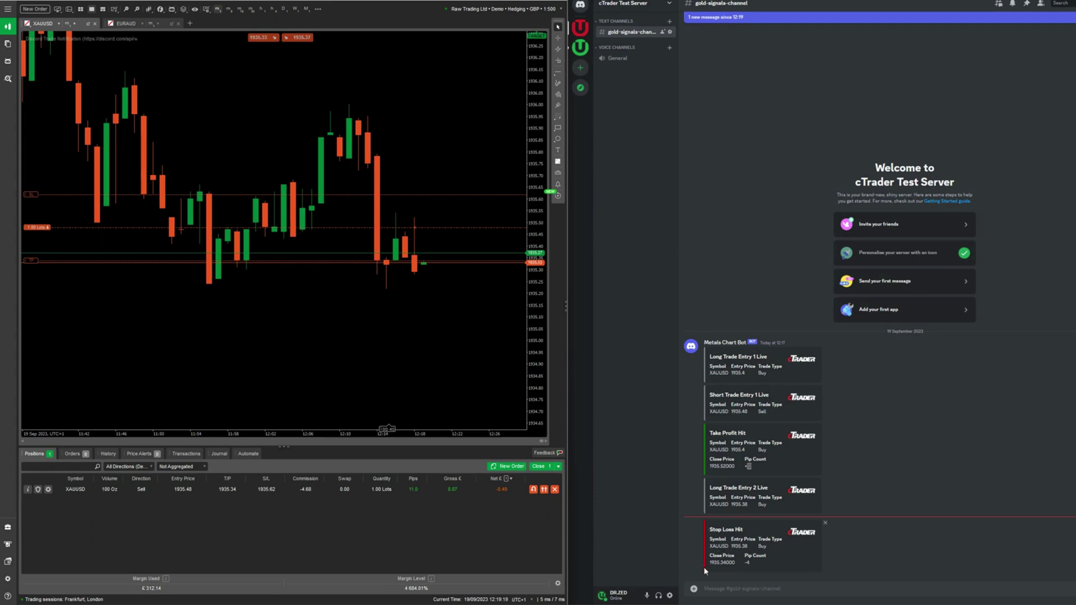
Examine the pip count and close price in the Stop Loss Hit notification, and look at the remaining sell position.
triple_click(747, 565)
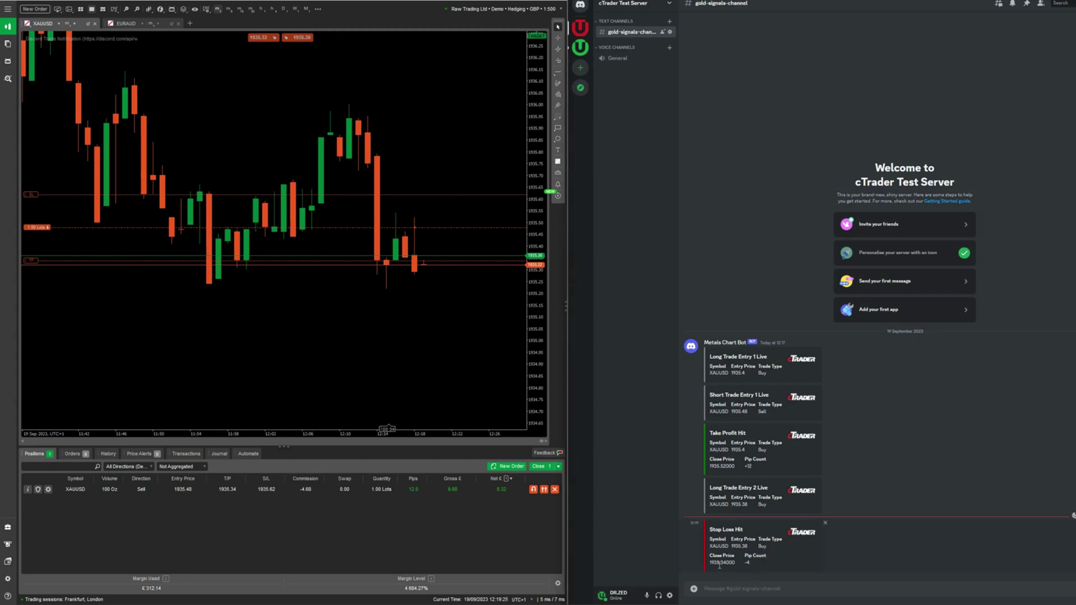
double_click(719, 562)
left_click(870, 561)
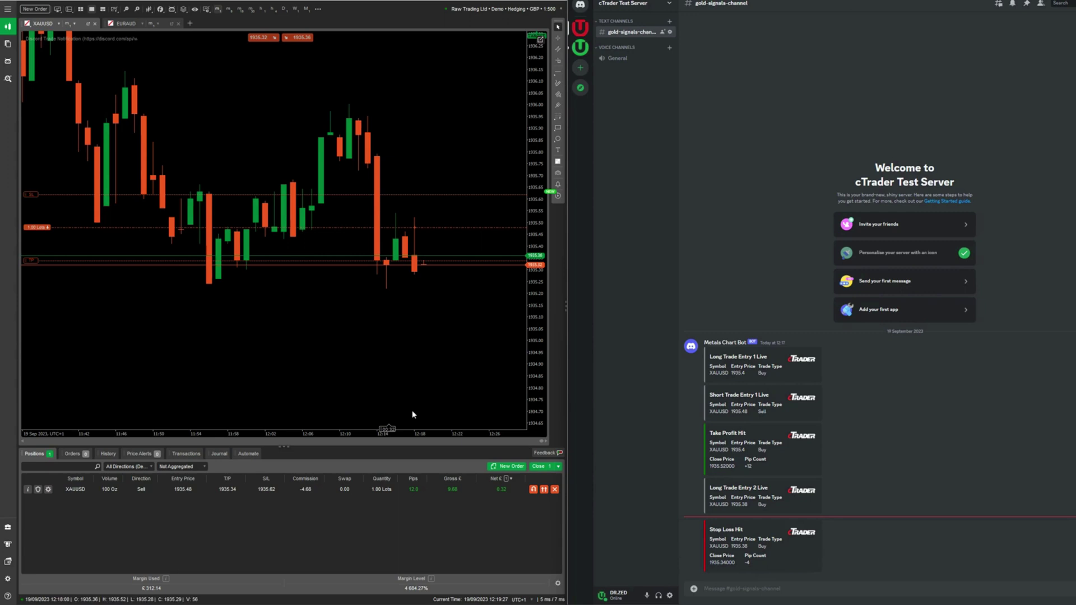
mouse_move(43, 230)
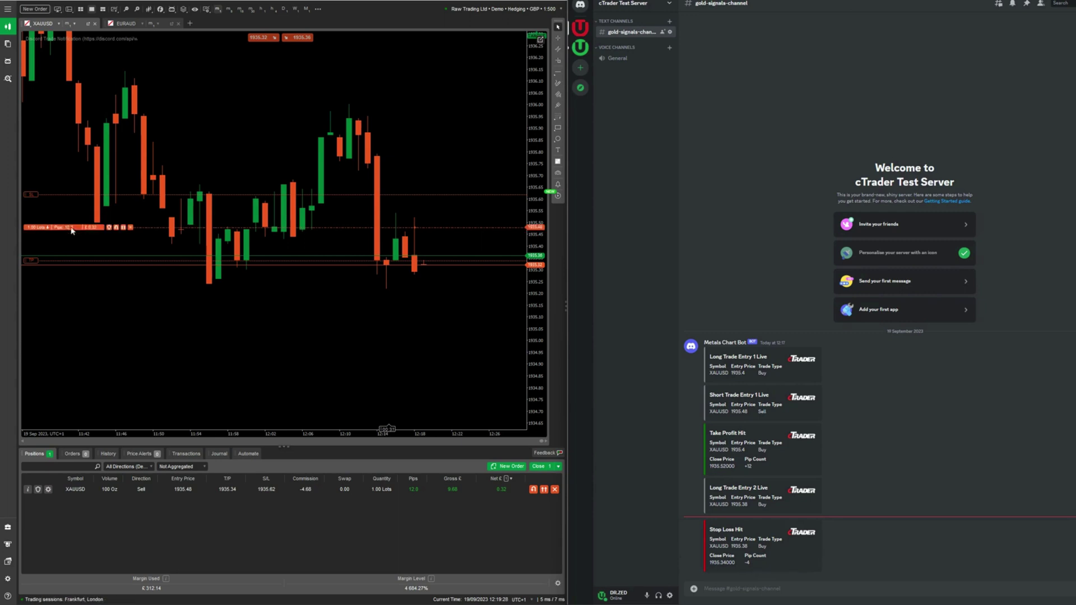
Close the remaining XAUUSD sell position manually, and examine the close price and pip count in its Discord notification.
left_click(130, 228)
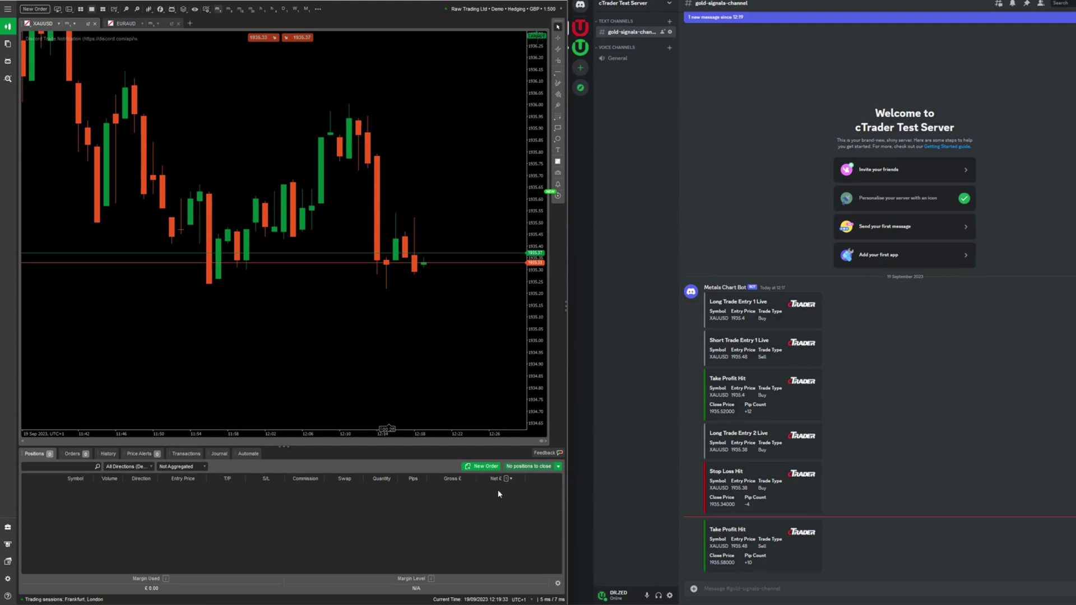
double_click(749, 562)
left_click(761, 569)
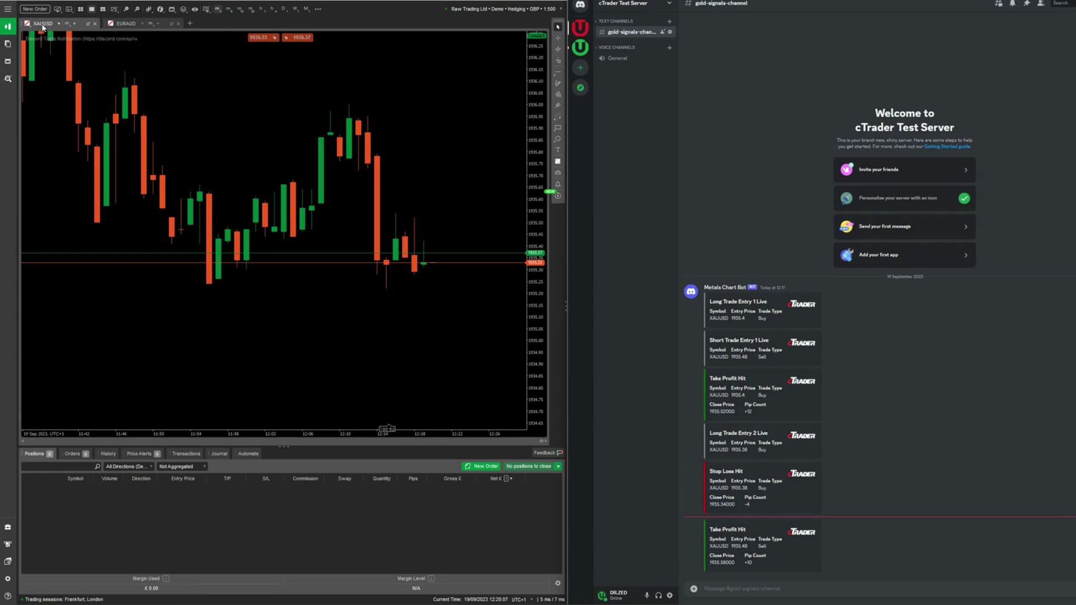
Open a second XAUUSD chart, and place a 1.00-lot sell limit order at 1935.53 on the original XAUUSD chart.
left_click(190, 23)
left_click(218, 189)
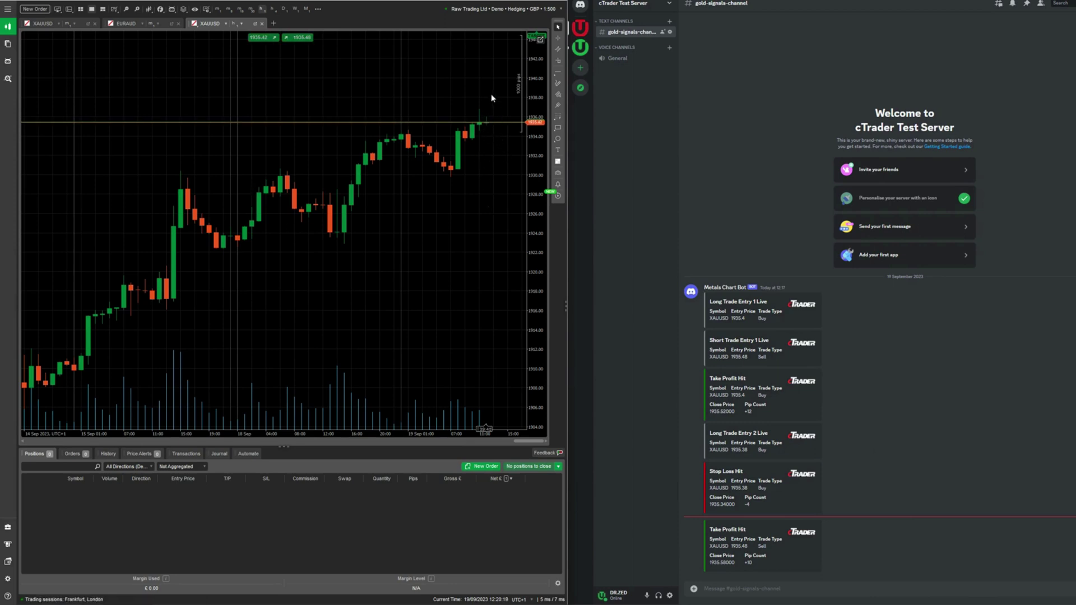
left_click(43, 24)
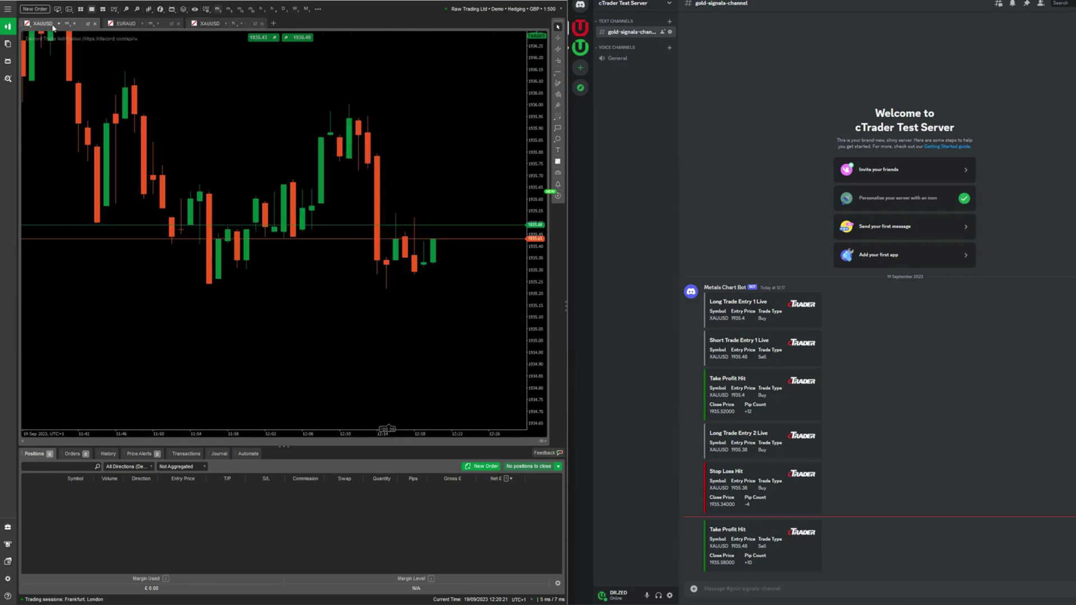
right_click(432, 229)
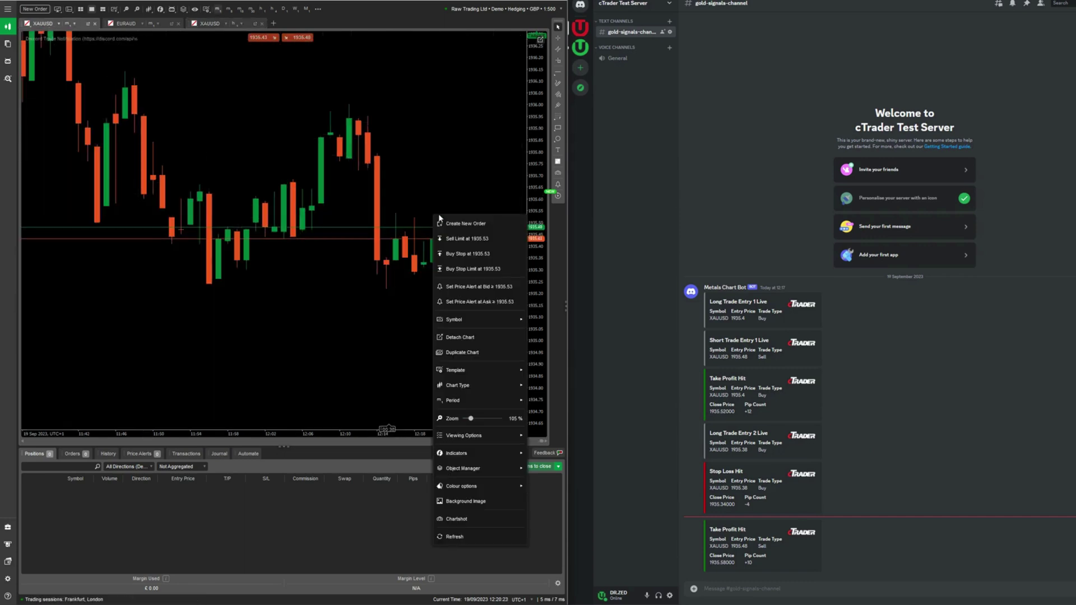
left_click(457, 222)
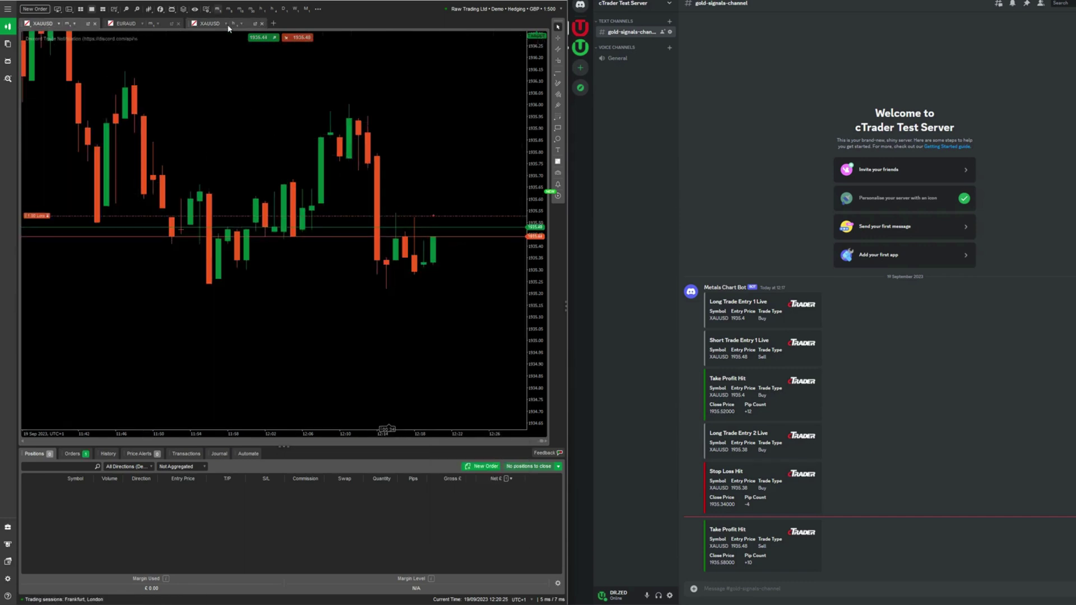
Set the newly opened XAUUSD chart to the standard 1 minute period.
left_click(210, 23)
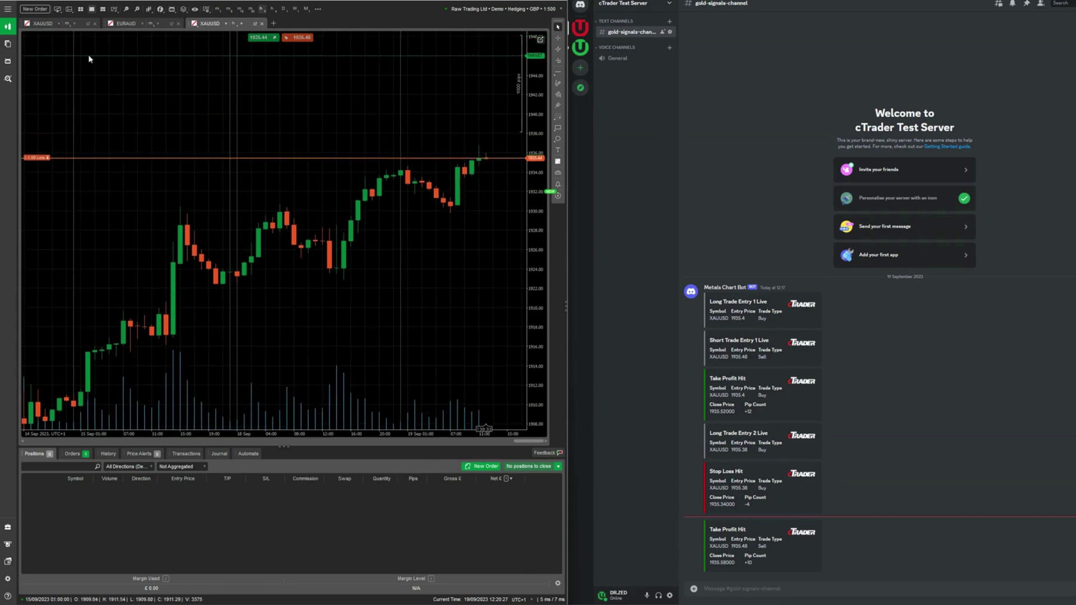
left_click(242, 24)
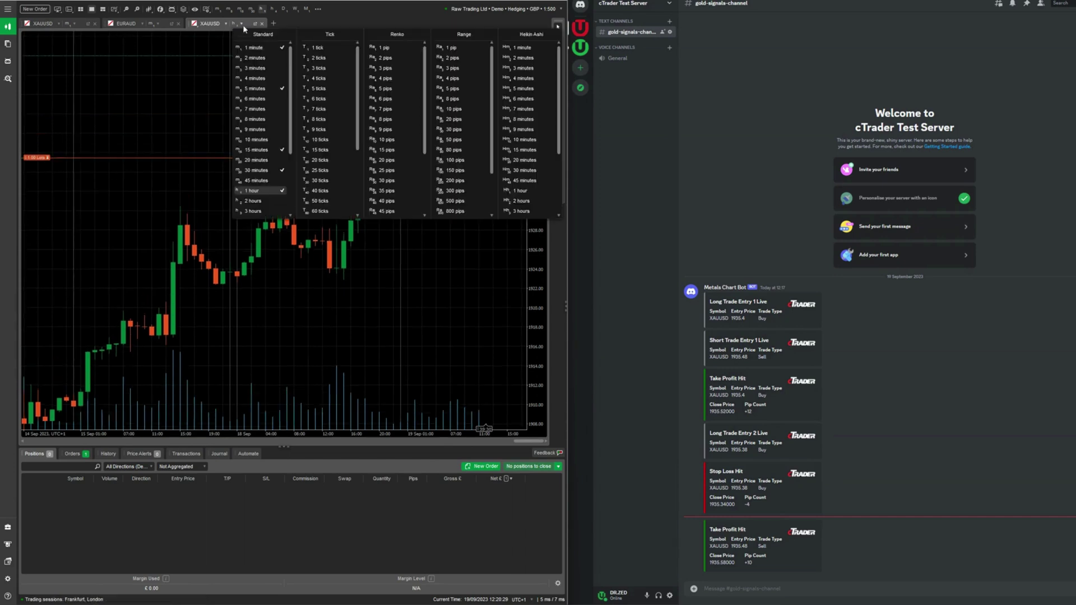
left_click(255, 47)
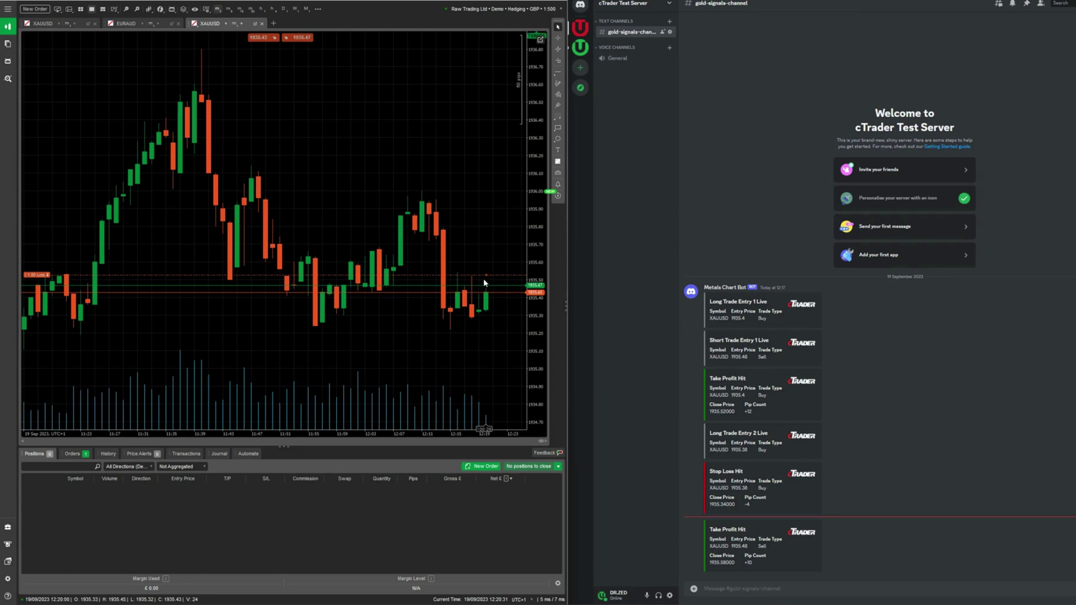
Bring up the EURAUD chart, and create a text channel named forex-signals on the Discord test server.
left_click(127, 23)
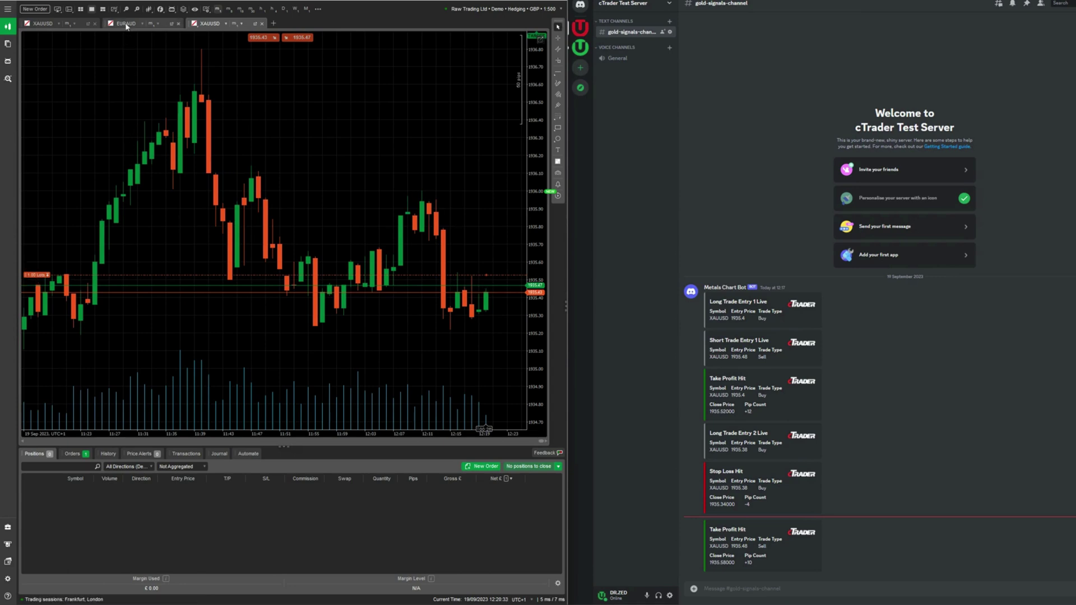
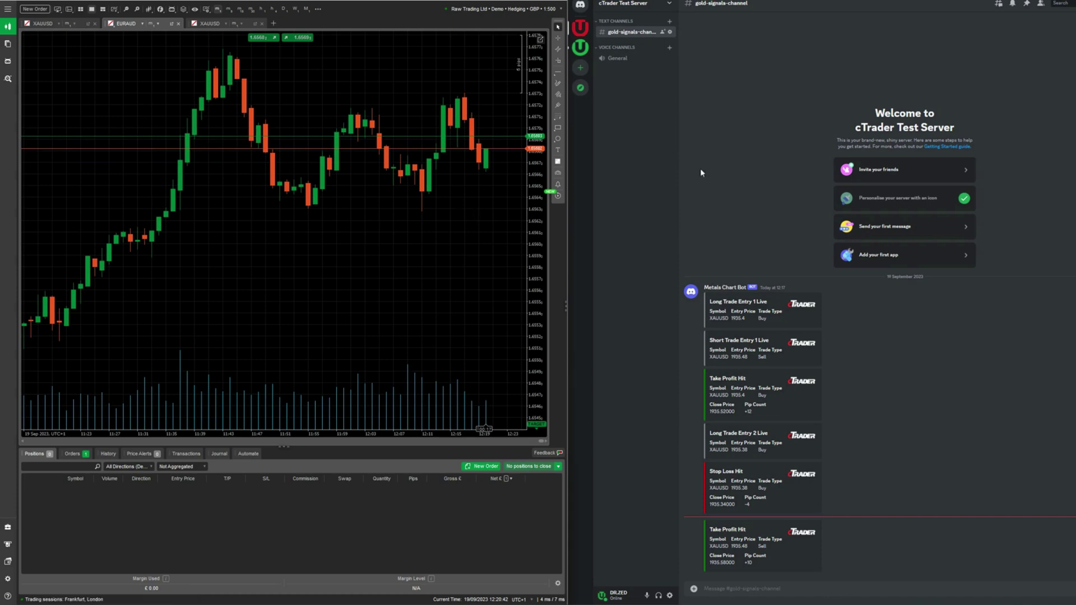
left_click(669, 22)
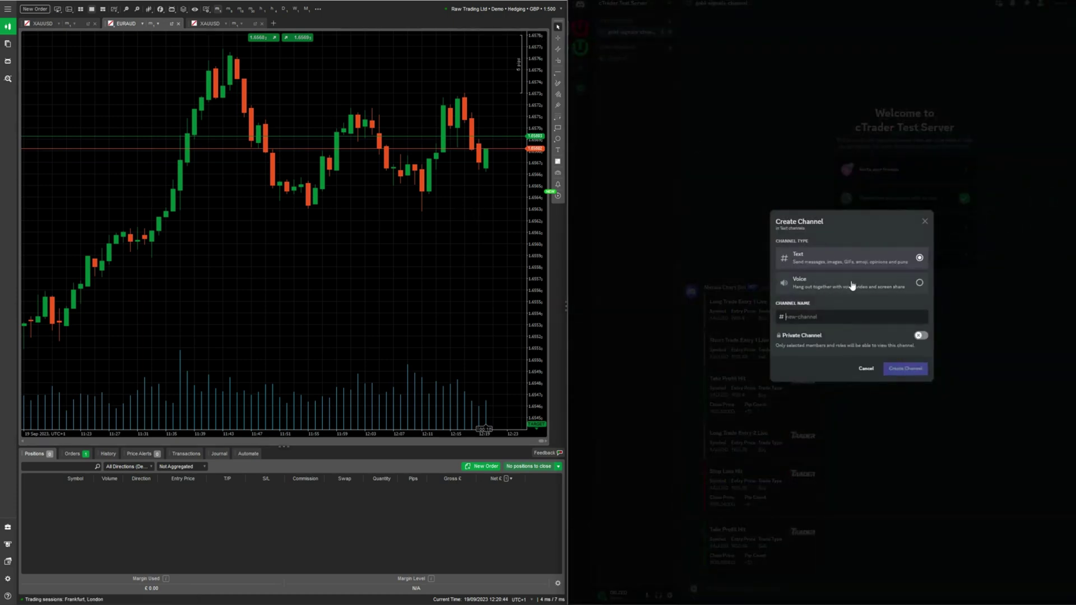
type("for")
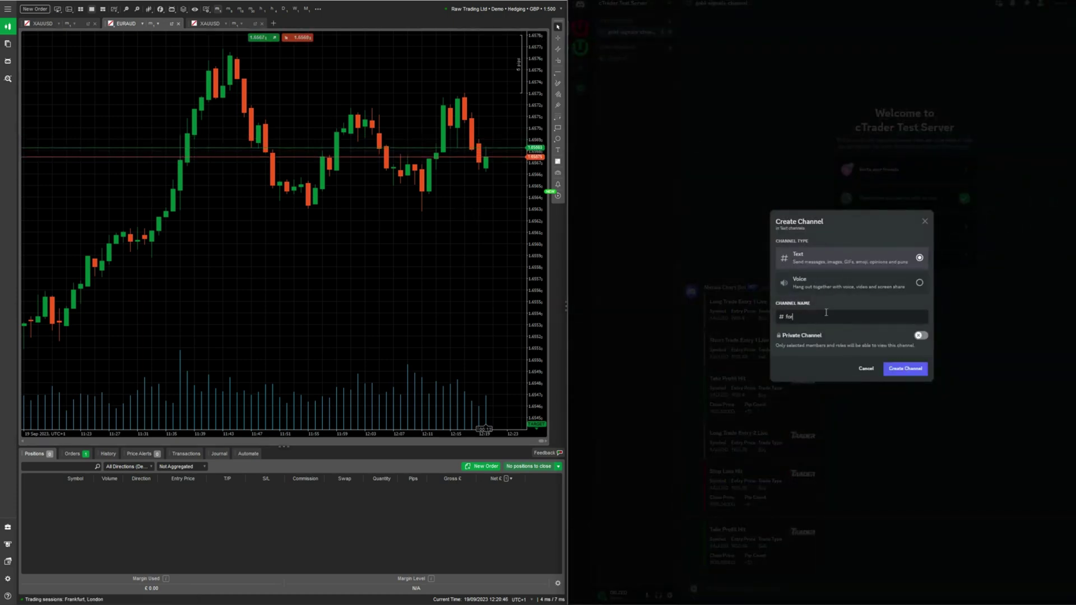
type("ex-signals")
left_click(898, 370)
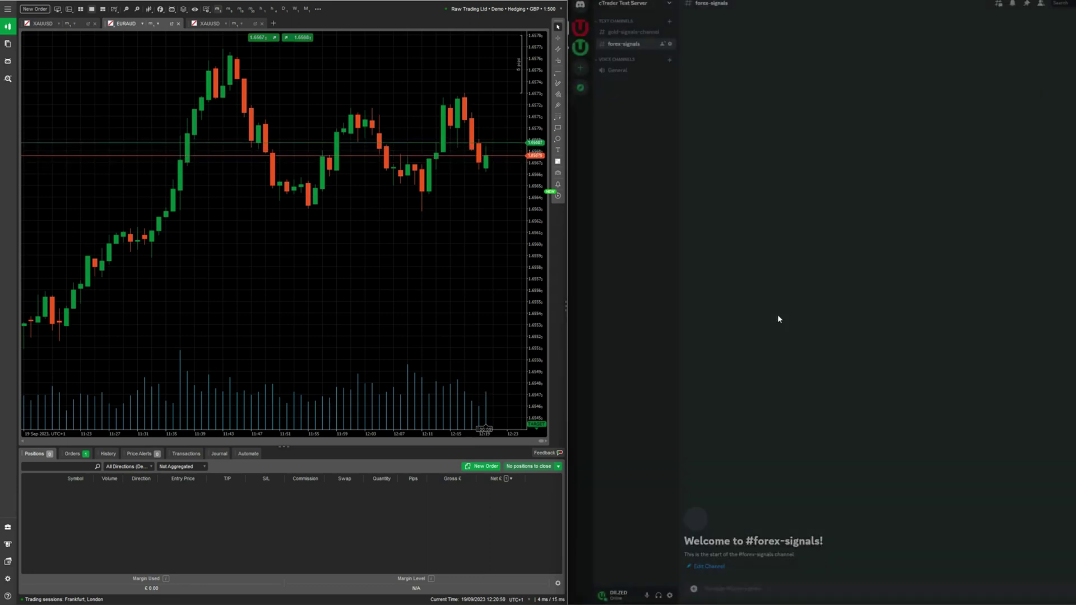
Create a webhook named Forex Bot for the forex-signals channel, copy its webhook URL and save the changes.
left_click(670, 44)
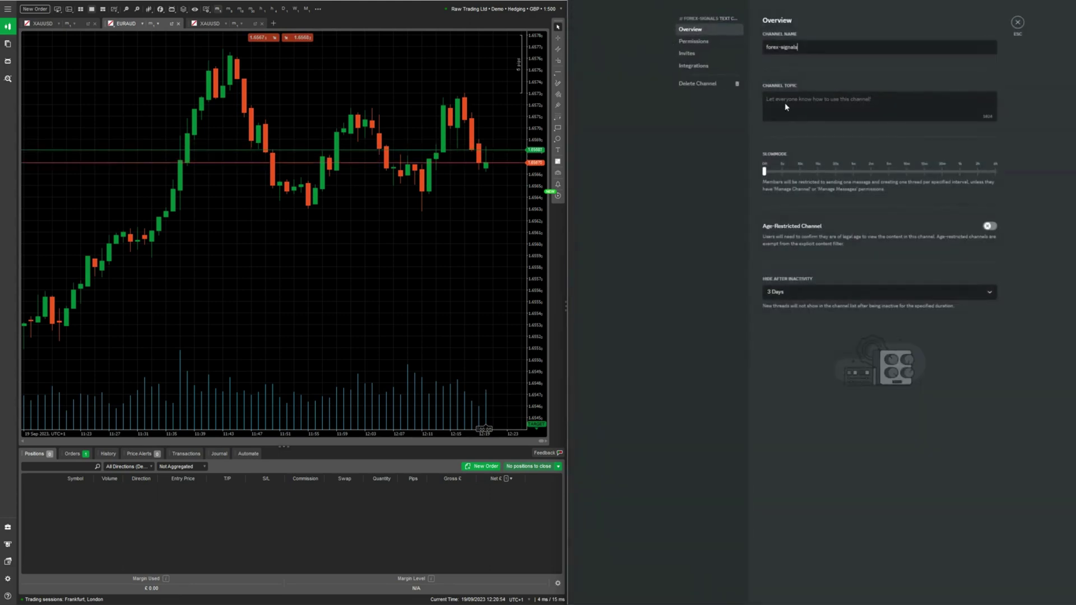
left_click(693, 65)
left_click(978, 97)
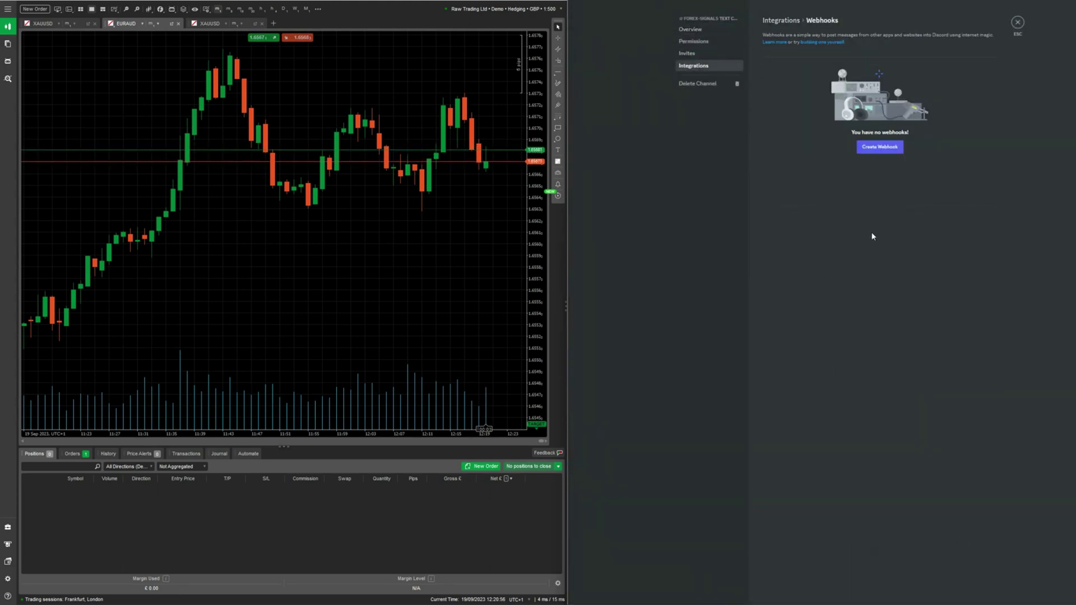
left_click(848, 120)
left_click_drag(871, 156, 801, 159)
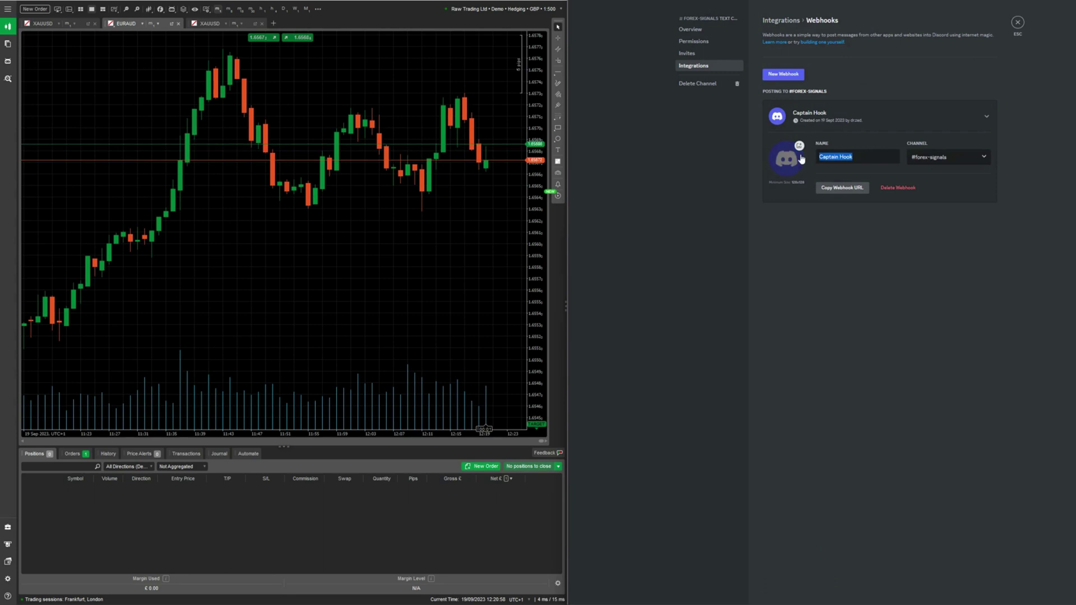
type("Forex ")
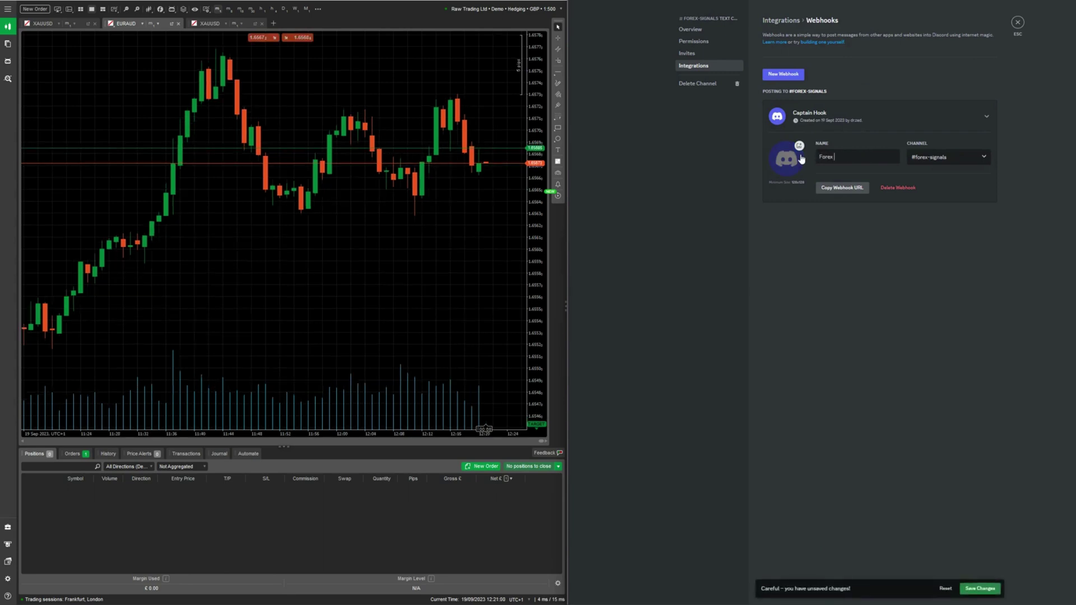
type("Bot")
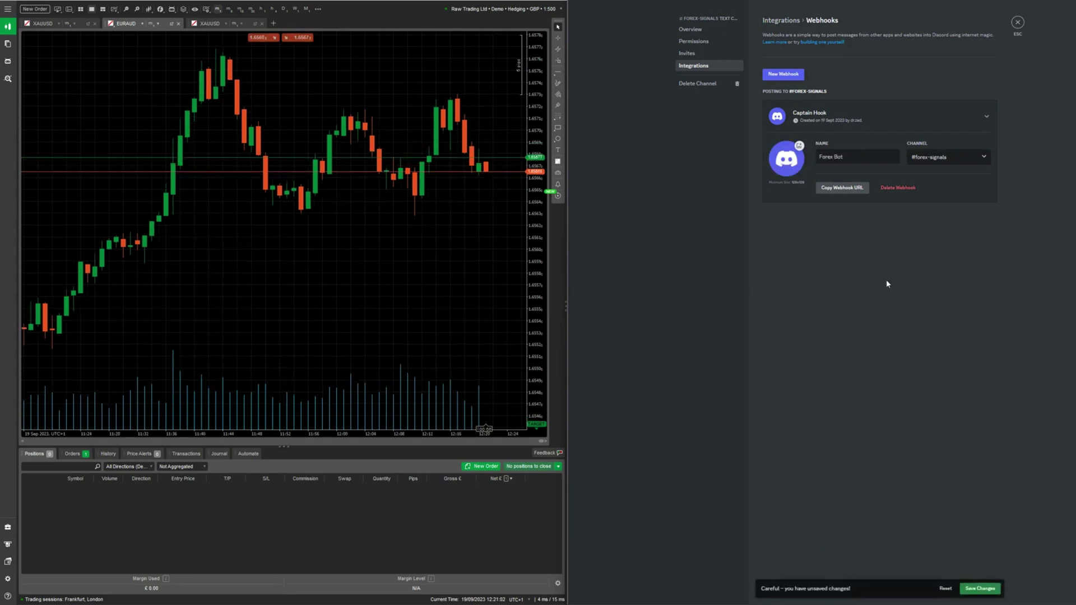
left_click(848, 191)
left_click(978, 588)
Add the custom Discord Trade Notification indicator to the EURAUD chart with the copied Discord Webhook URL, and close the Discord channel settings.
left_click(123, 23)
left_click(150, 23)
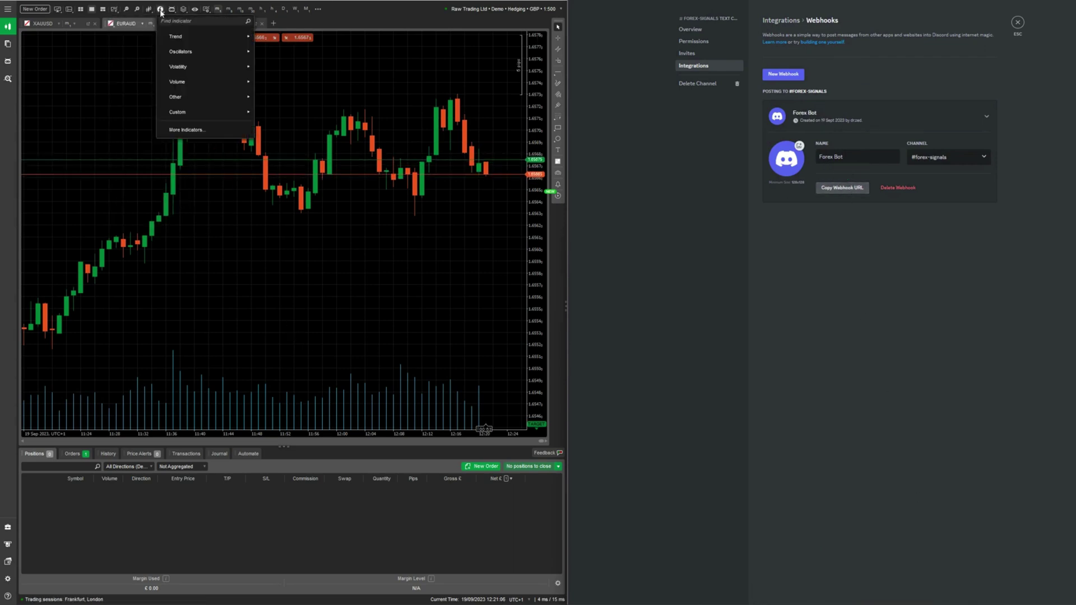
left_click(124, 24)
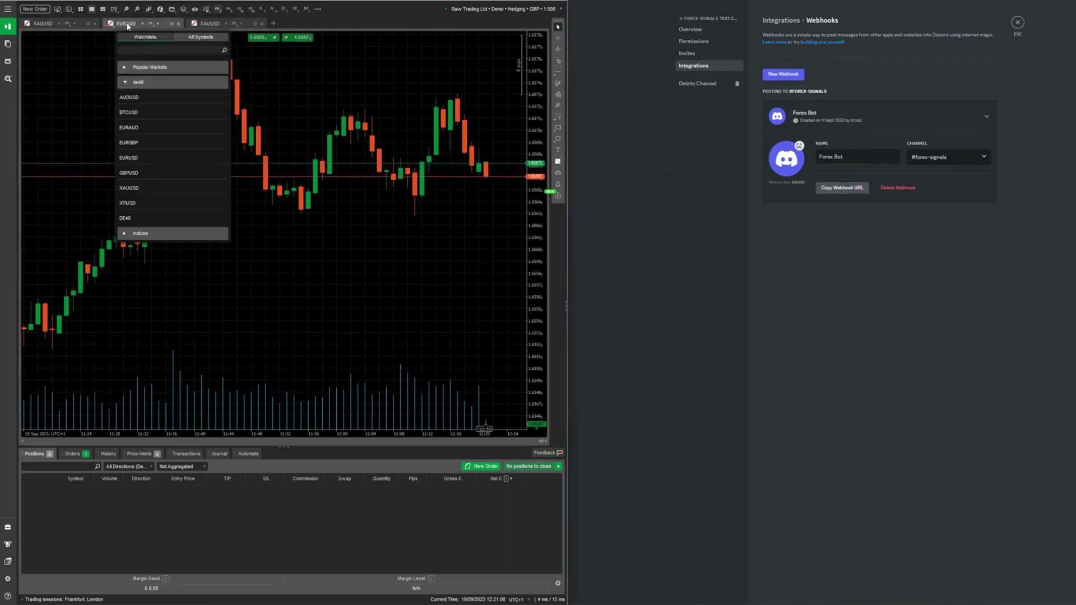
left_click(160, 9)
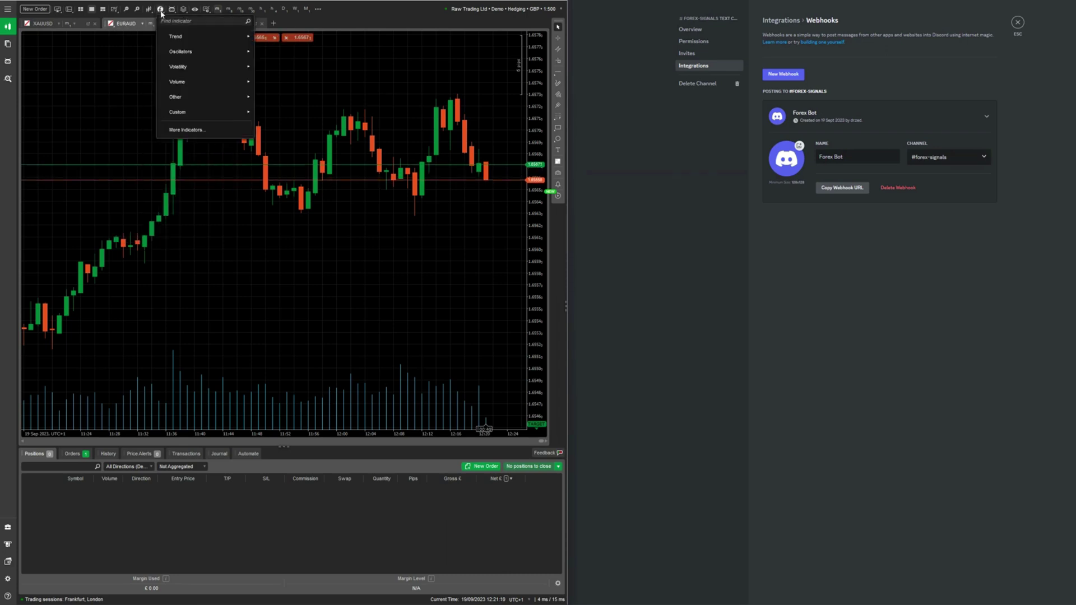
mouse_move(186, 113)
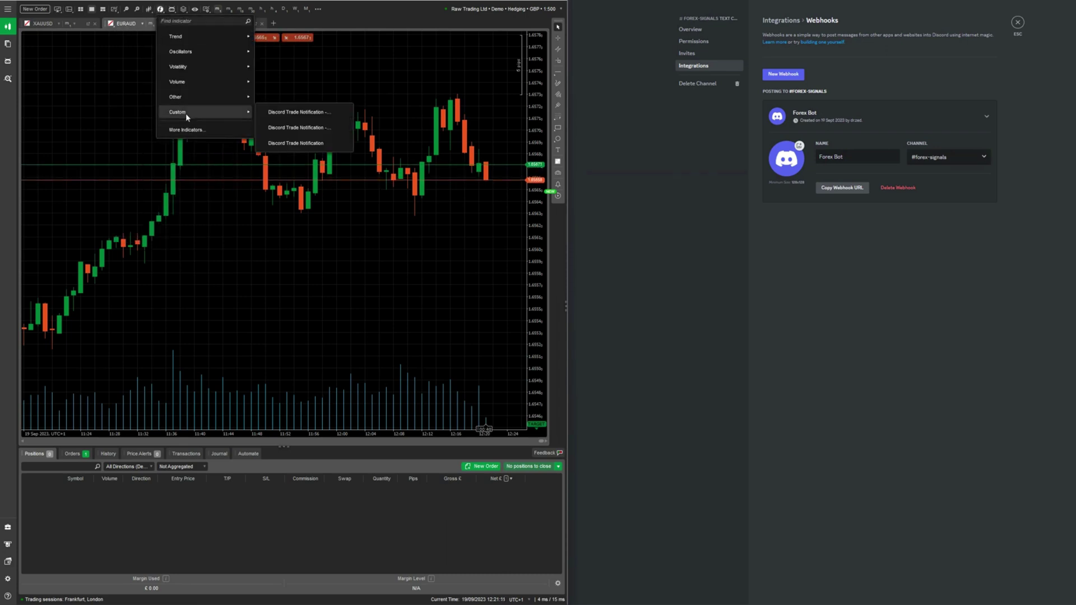
left_click(274, 143)
left_click_drag(599, 157, 305, 124)
left_click(340, 196)
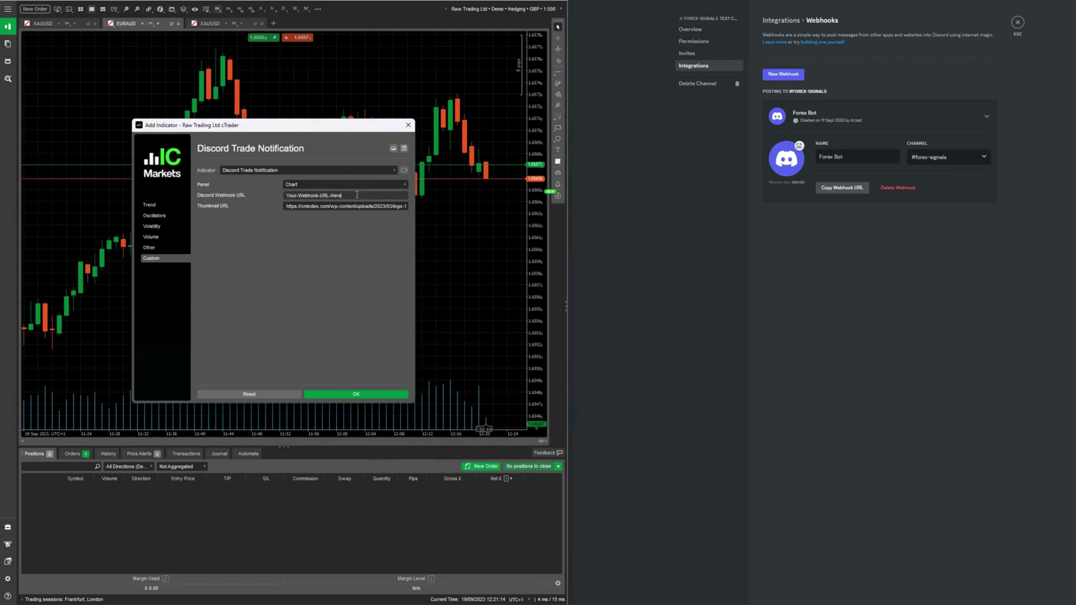
left_click_drag(340, 196, 270, 195)
key("ctrl+v")
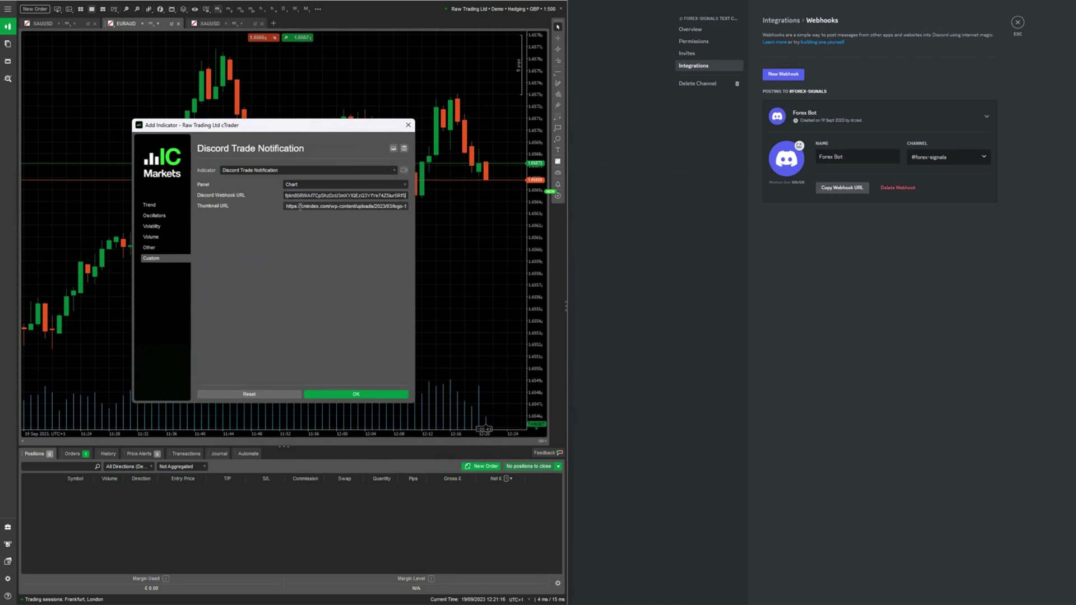
left_click(362, 395)
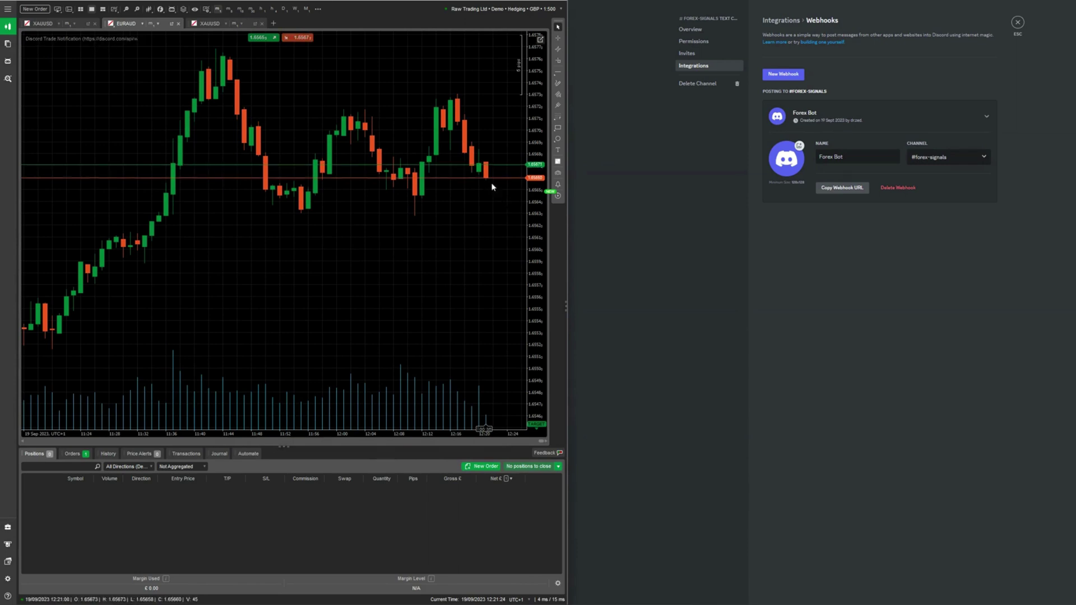
left_click(1017, 22)
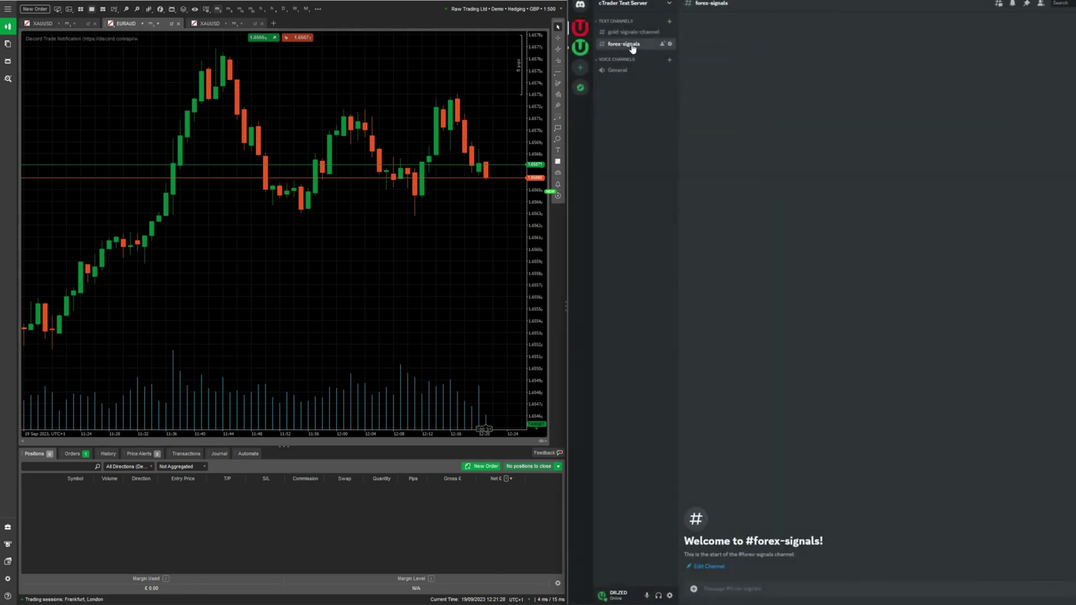